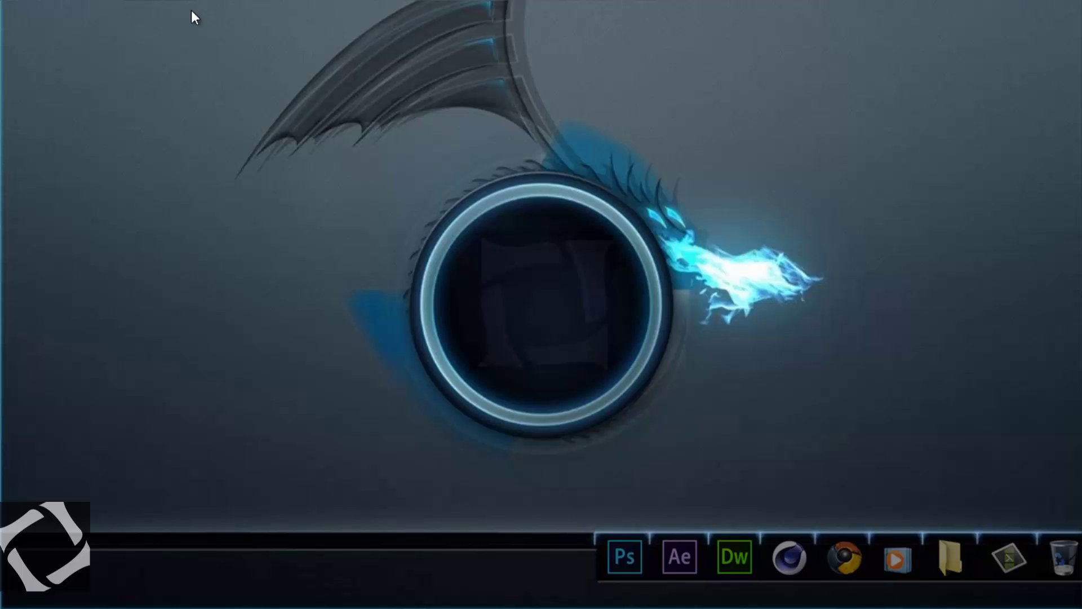
- Set the render output size to 1920 × 1080 pixels
click(185, 79)
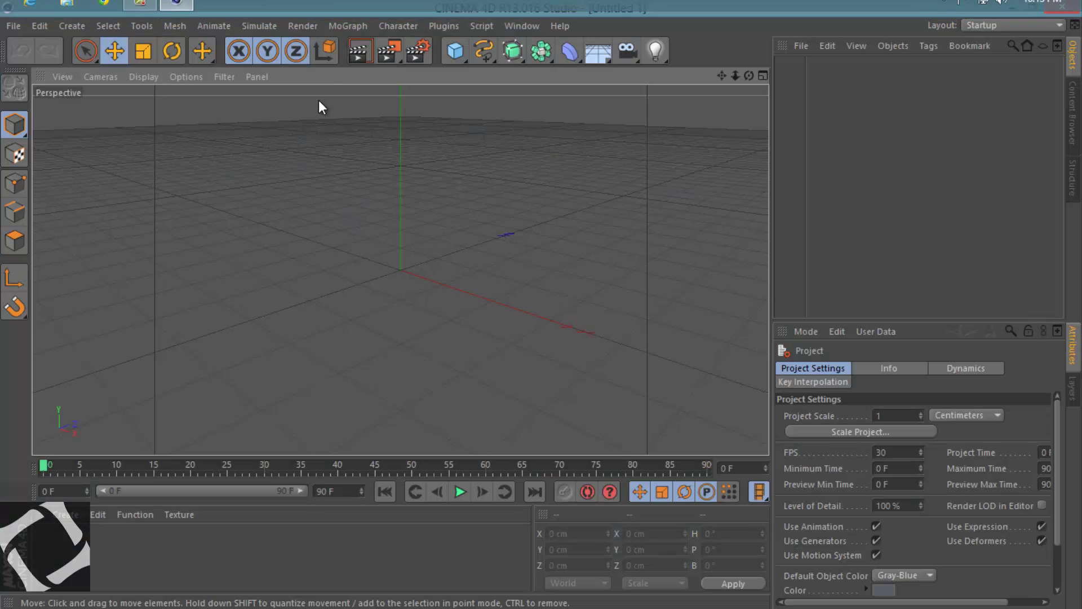
click(427, 51)
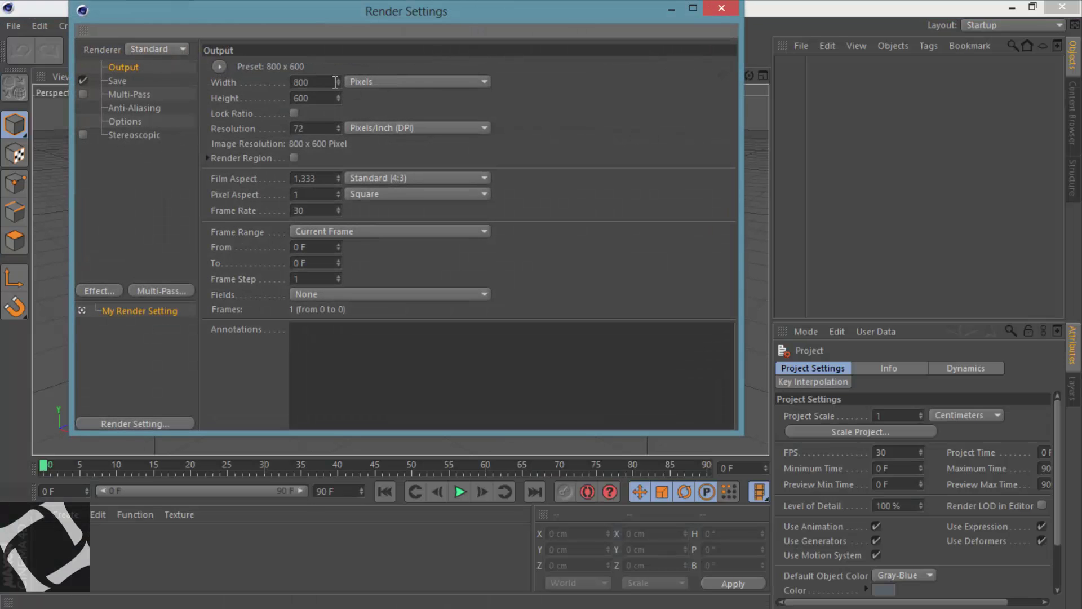
drag(335, 82, 257, 83)
text(1920)
key(Tab)
text(1080)
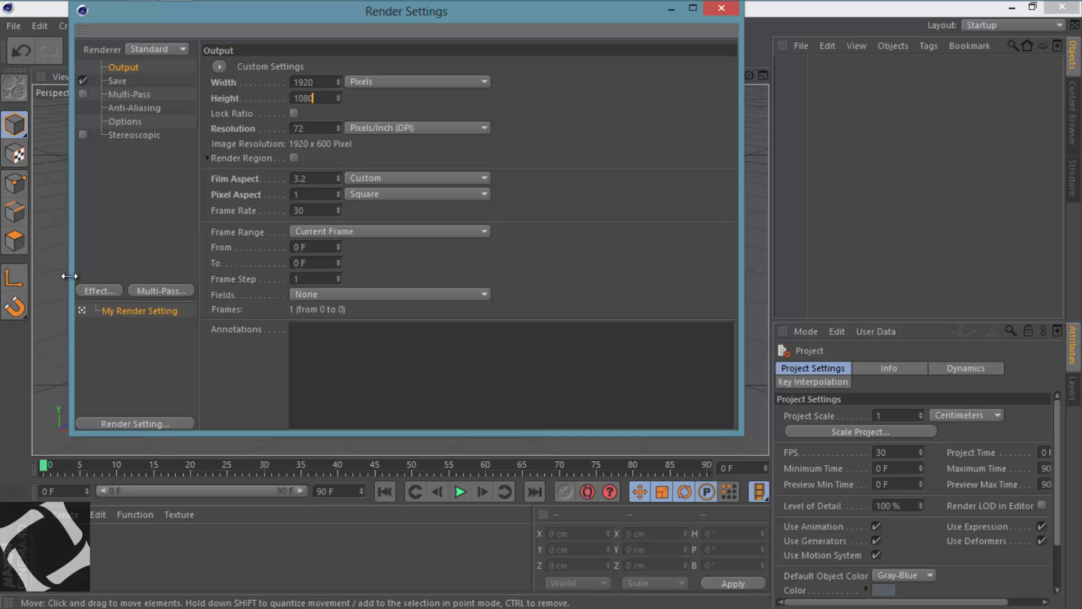
- Add Ambient Occlusion to the render effects and close Render Settings
click(92, 291)
click(148, 282)
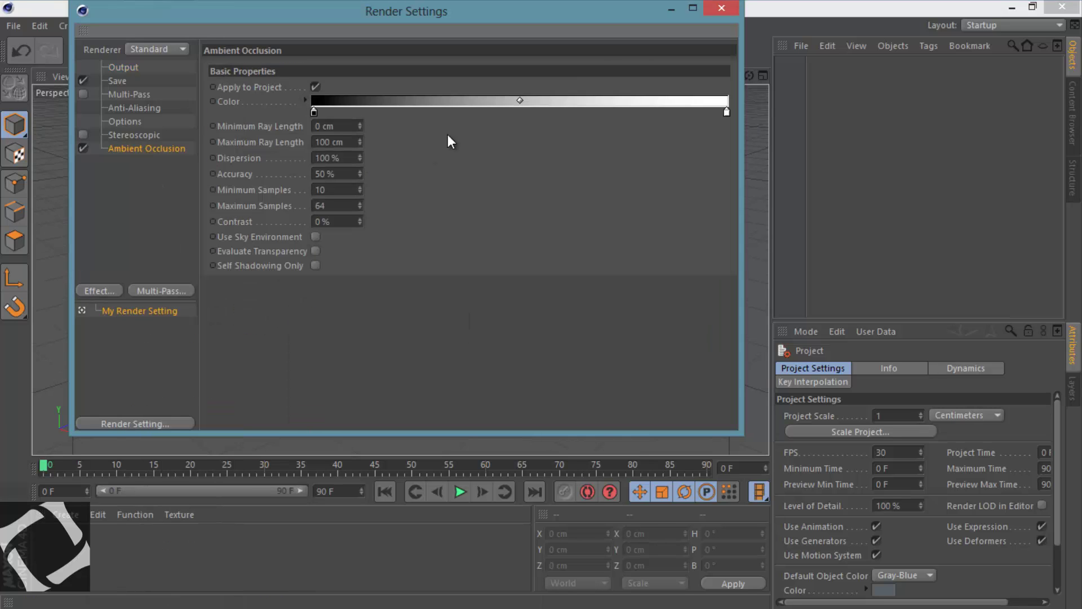
click(722, 8)
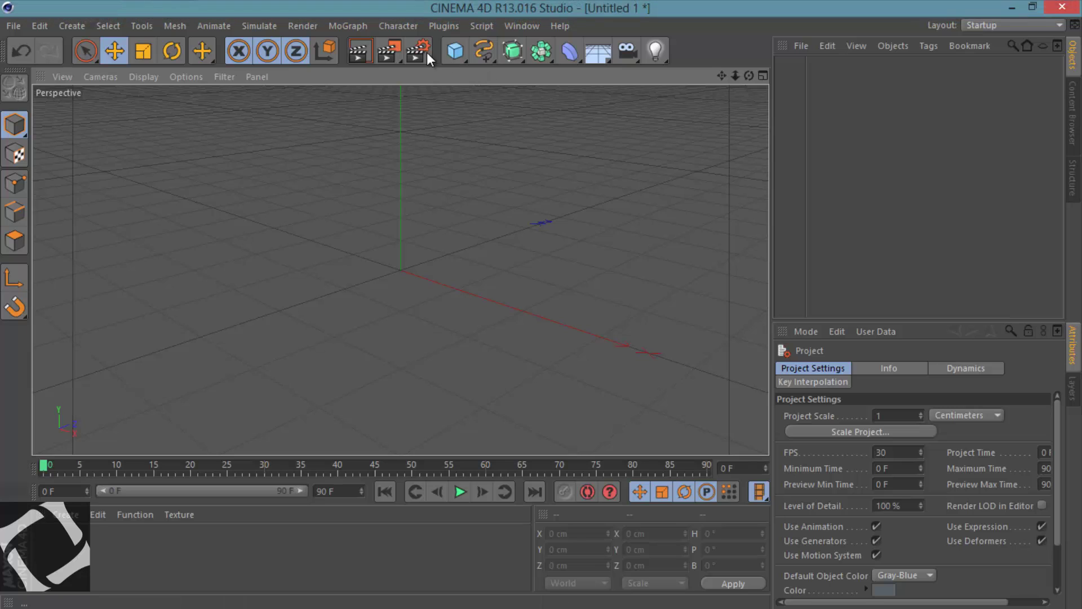
- Add a sphere to the scene and create a new material
click(461, 50)
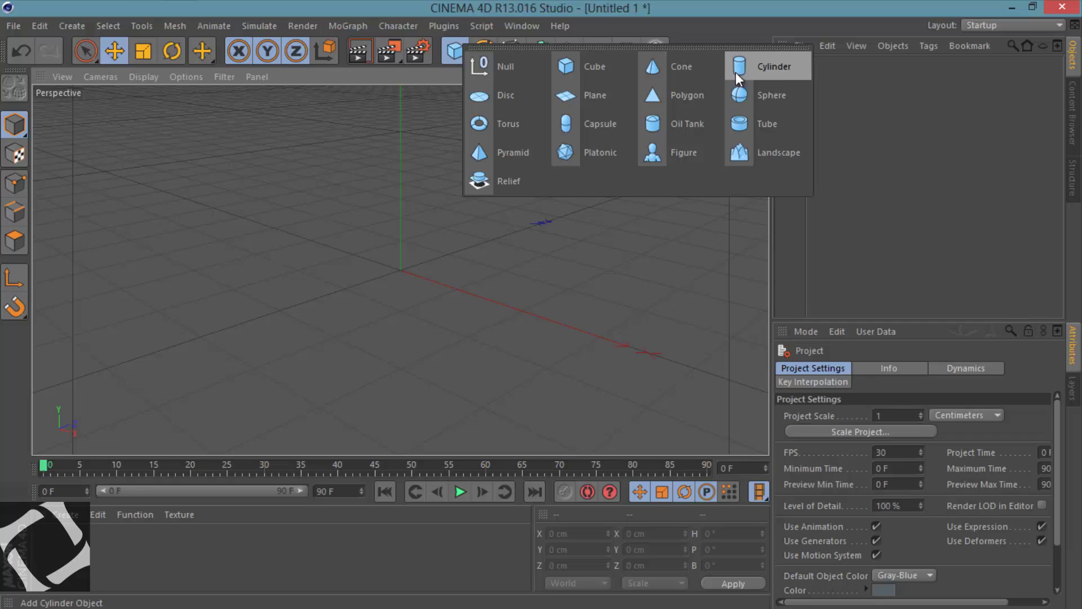
click(749, 94)
click(67, 515)
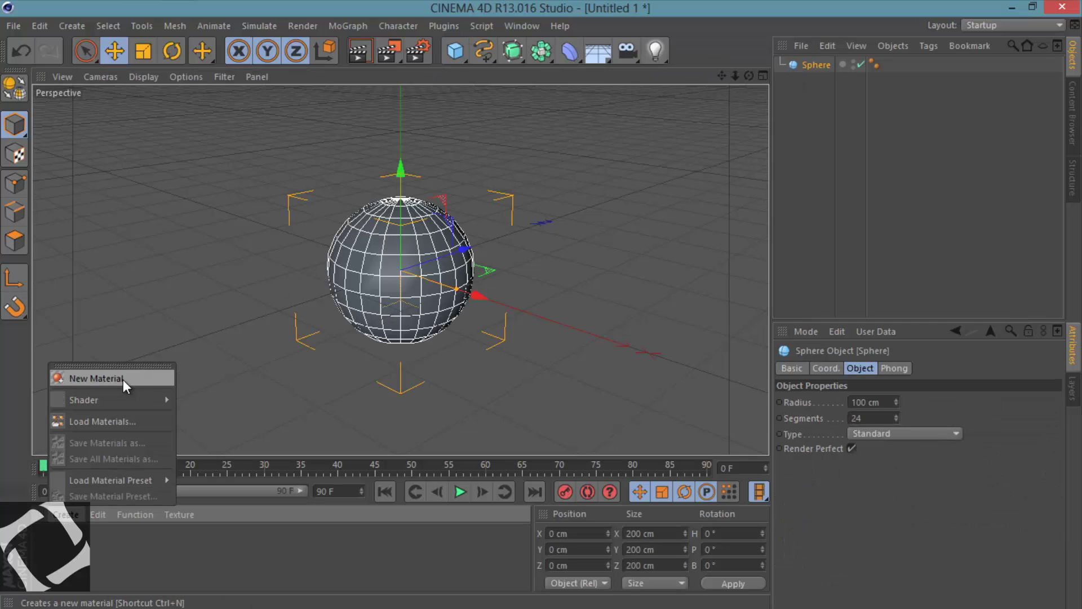
click(96, 378)
- Colour the new material dark grey (39, 39, 39) and turn off its specular
double_click(49, 541)
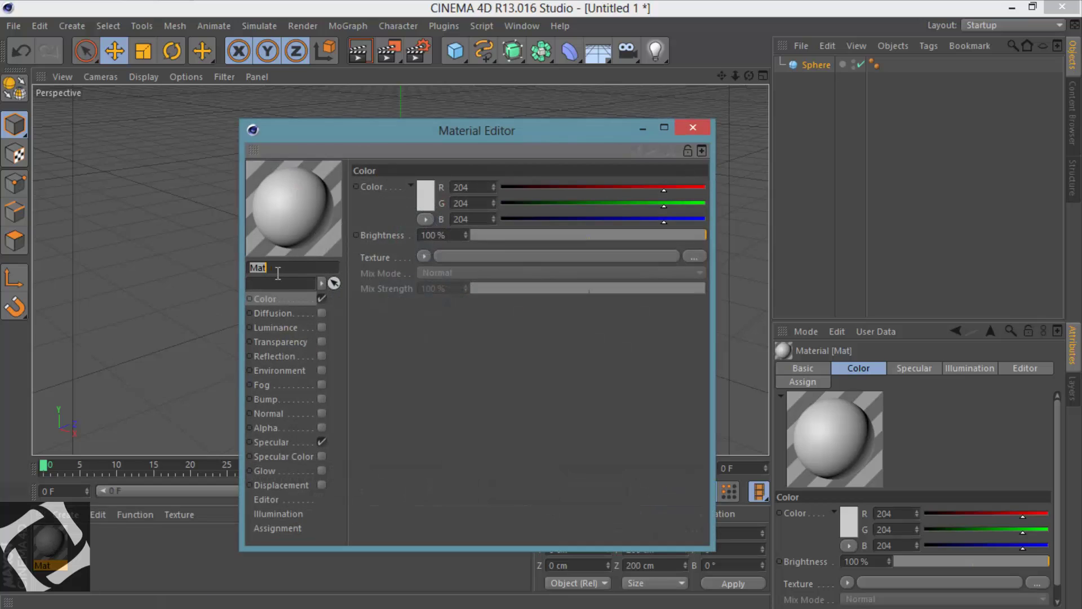
click(429, 200)
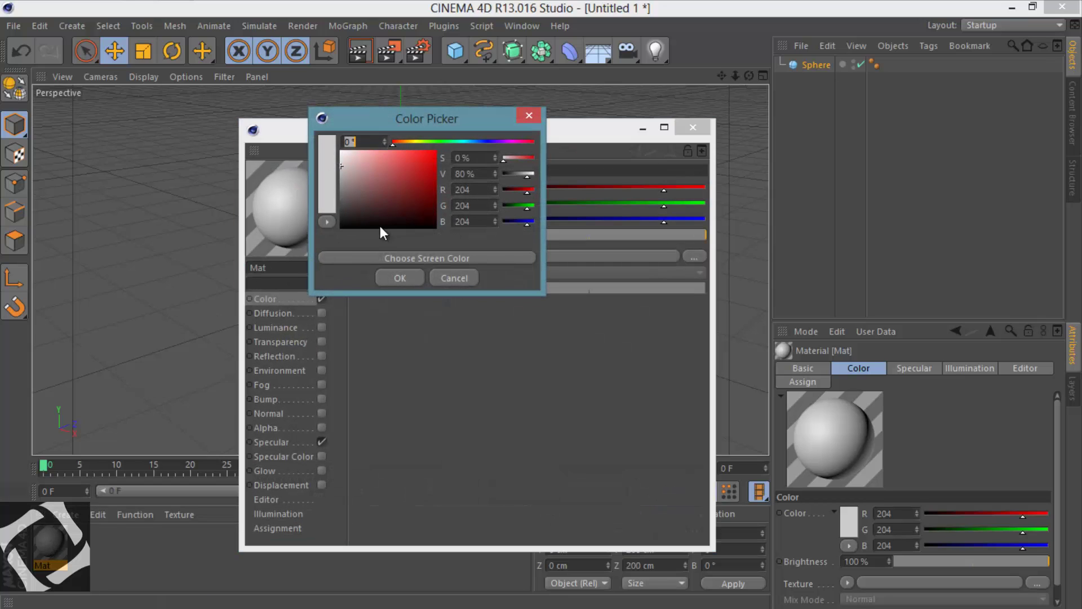
drag(380, 225, 339, 216)
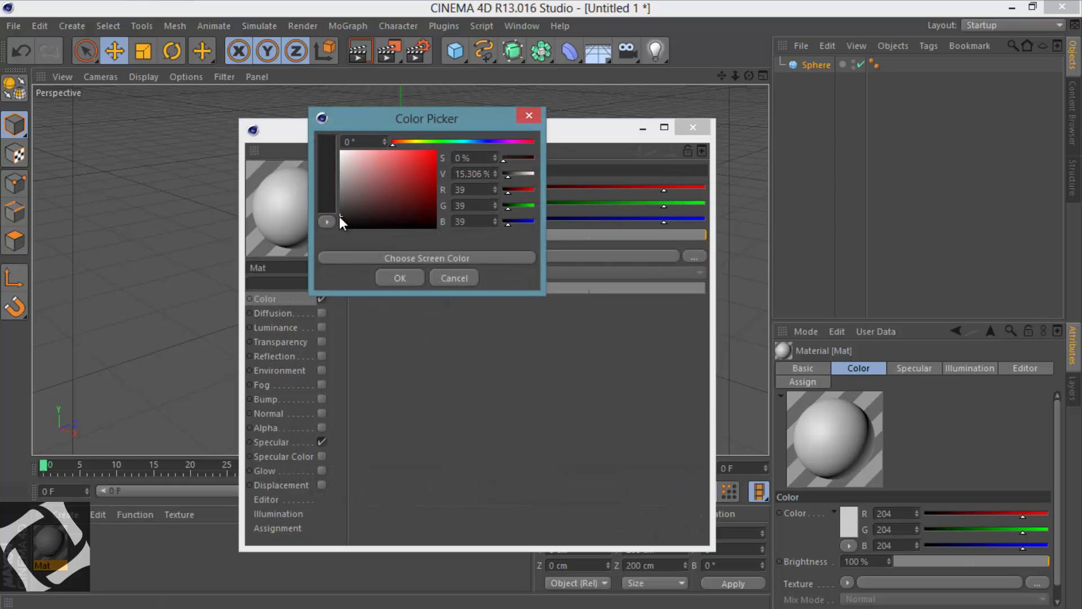
click(393, 284)
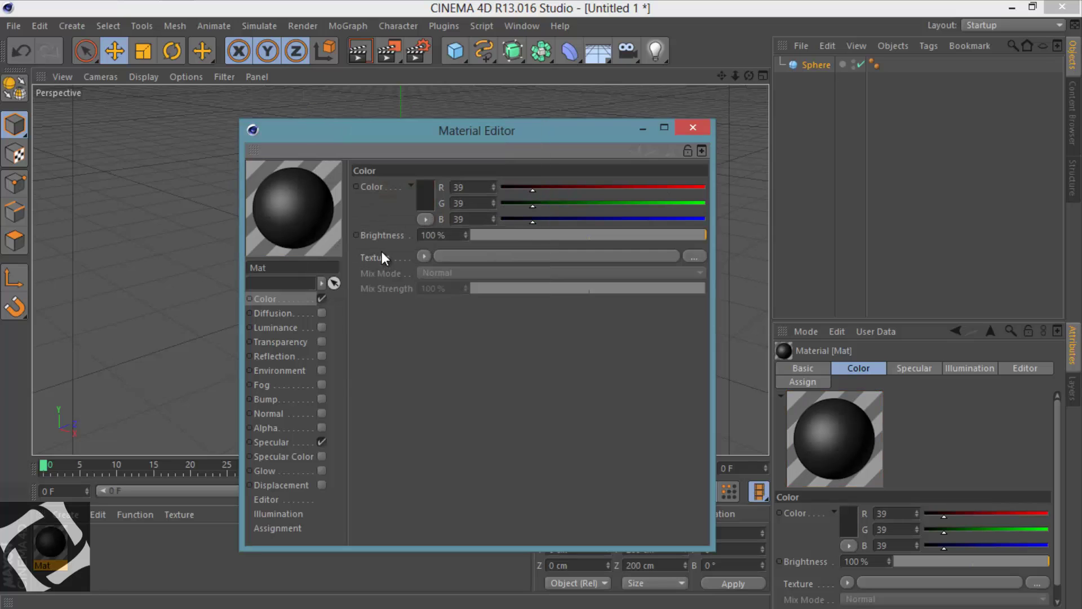
click(322, 442)
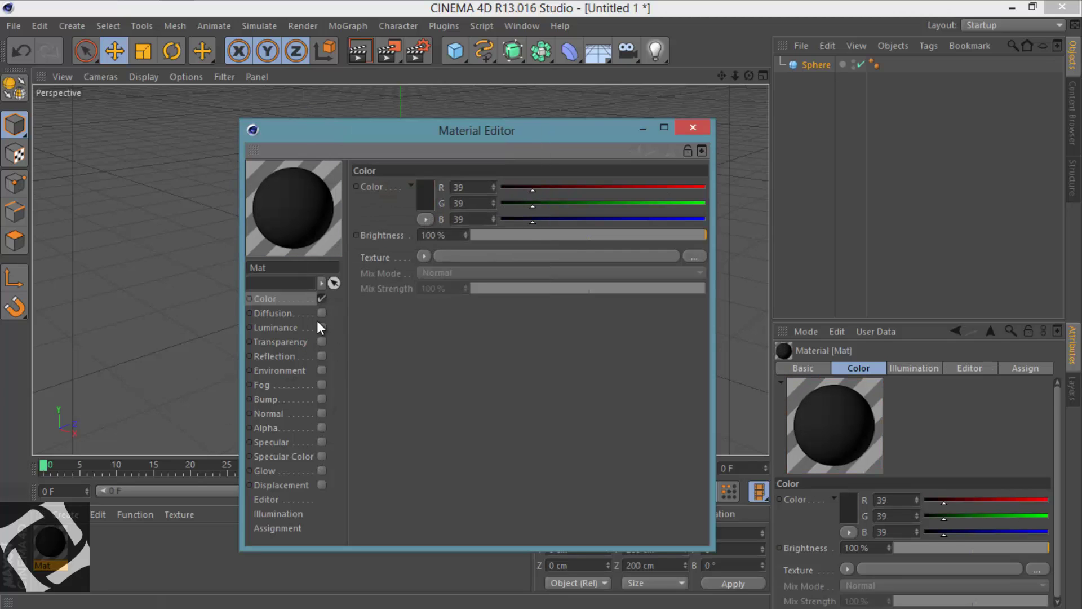
- Enable Fresnel reflection on Mat with 24% brightness and 43% mix strength
click(322, 355)
click(420, 271)
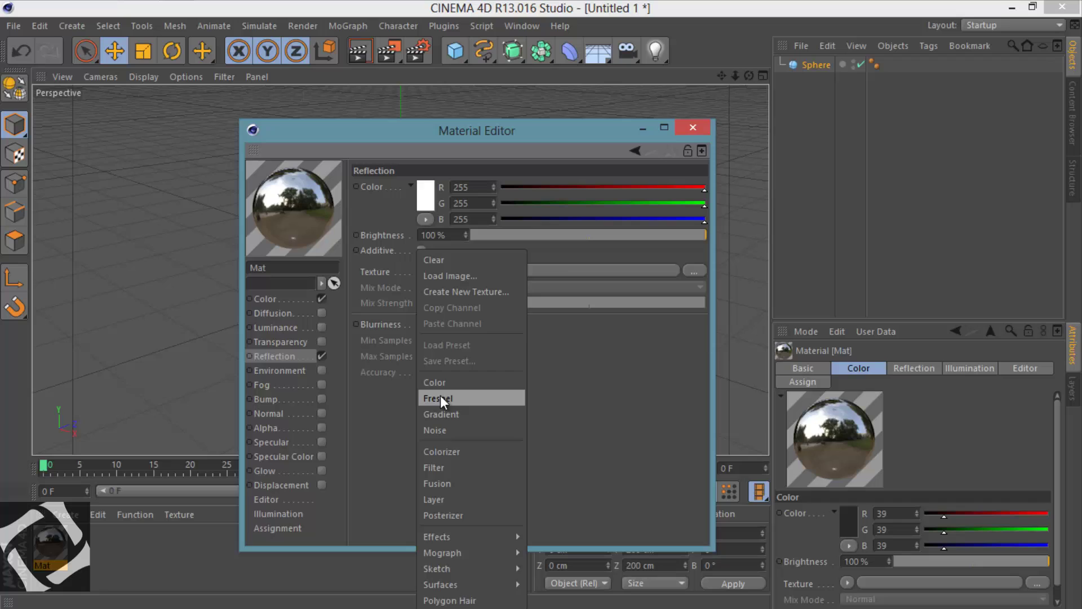
click(441, 397)
drag(617, 235, 550, 238)
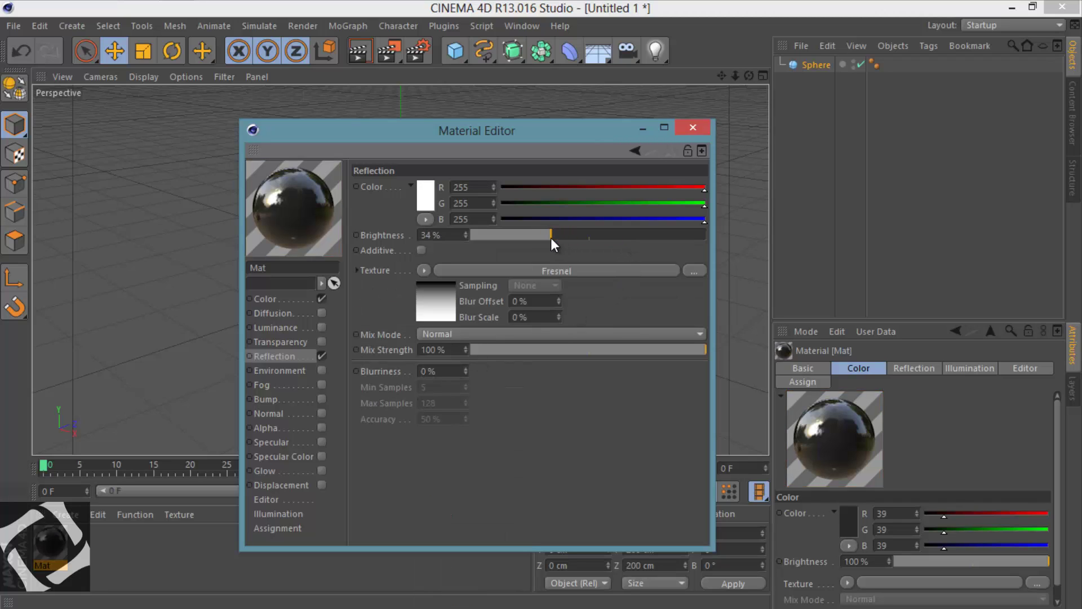
drag(613, 349, 569, 351)
drag(560, 236, 527, 236)
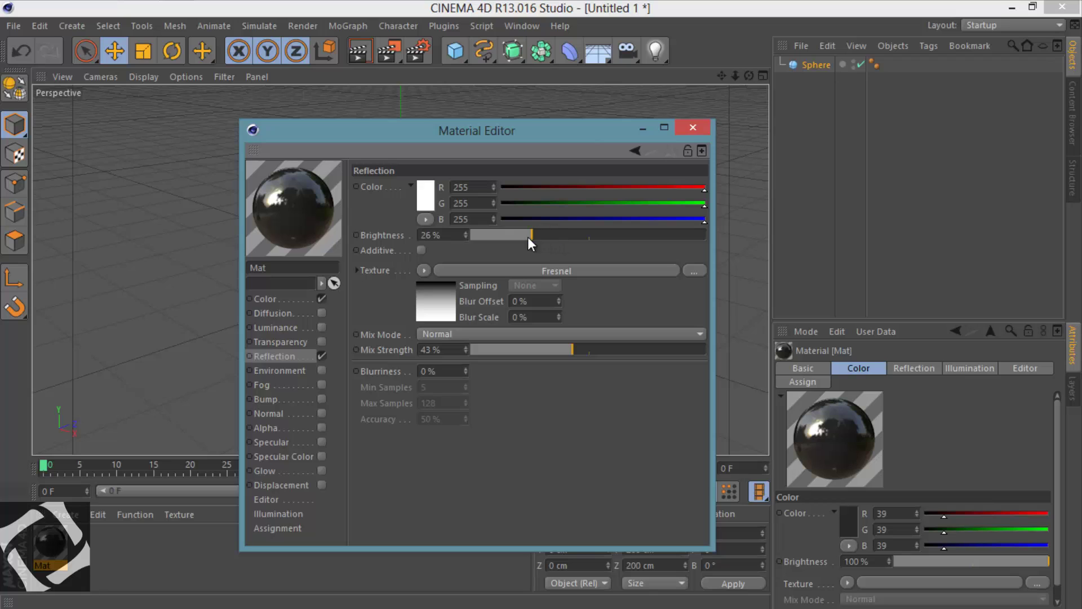
- Enable displacement using a Noise texture of type Cranal
click(322, 484)
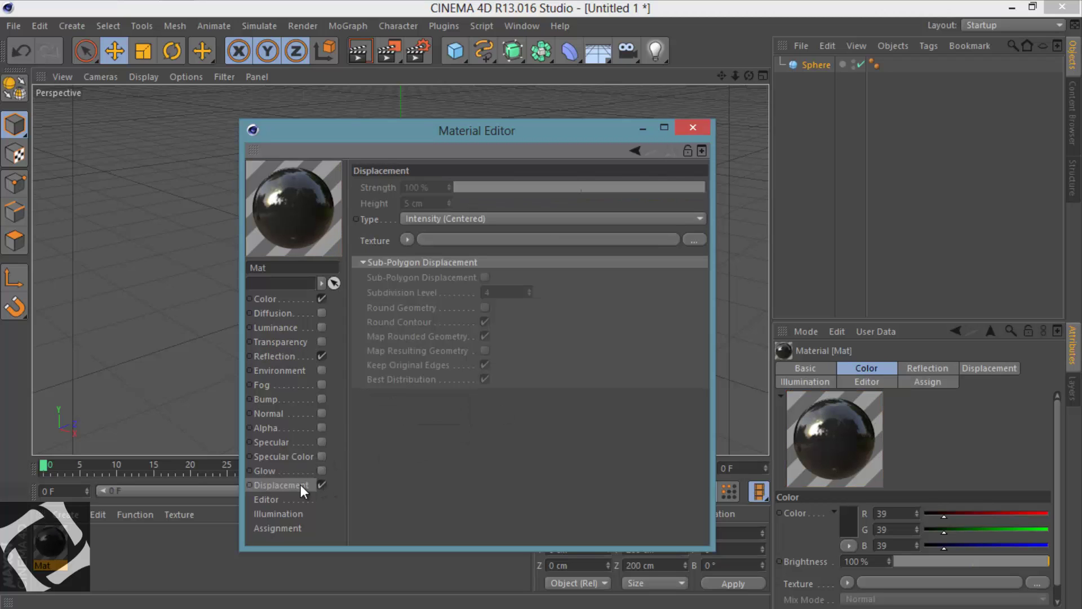
click(407, 240)
click(427, 422)
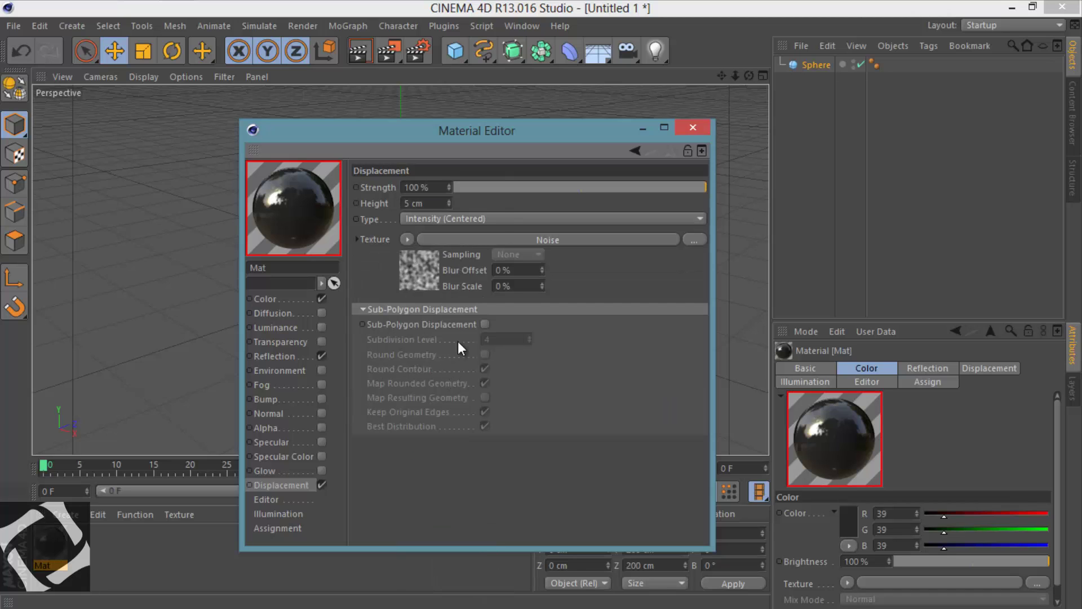
click(485, 244)
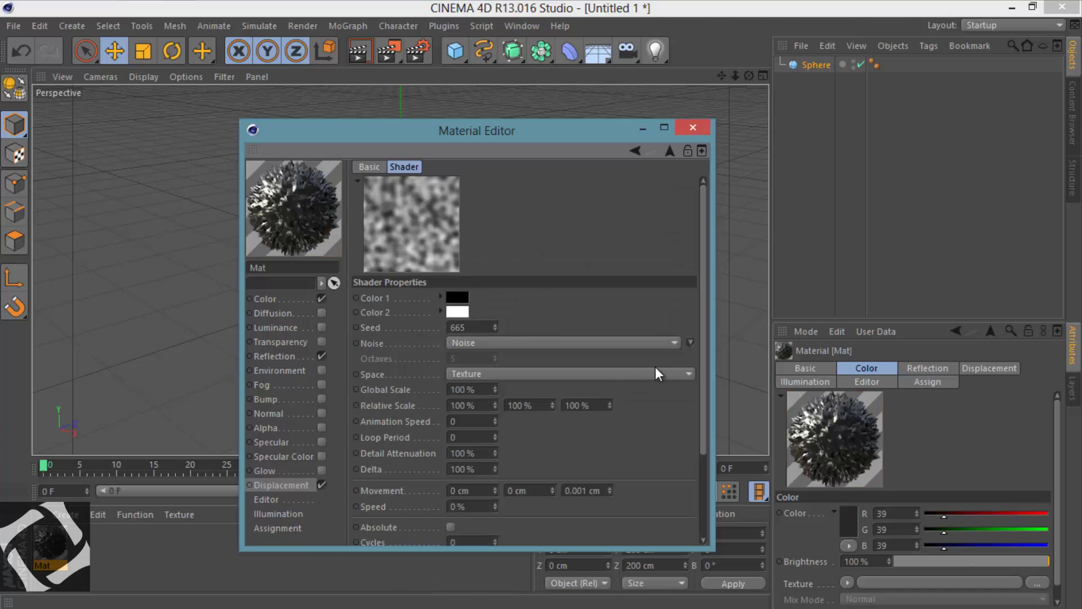
click(690, 342)
click(854, 367)
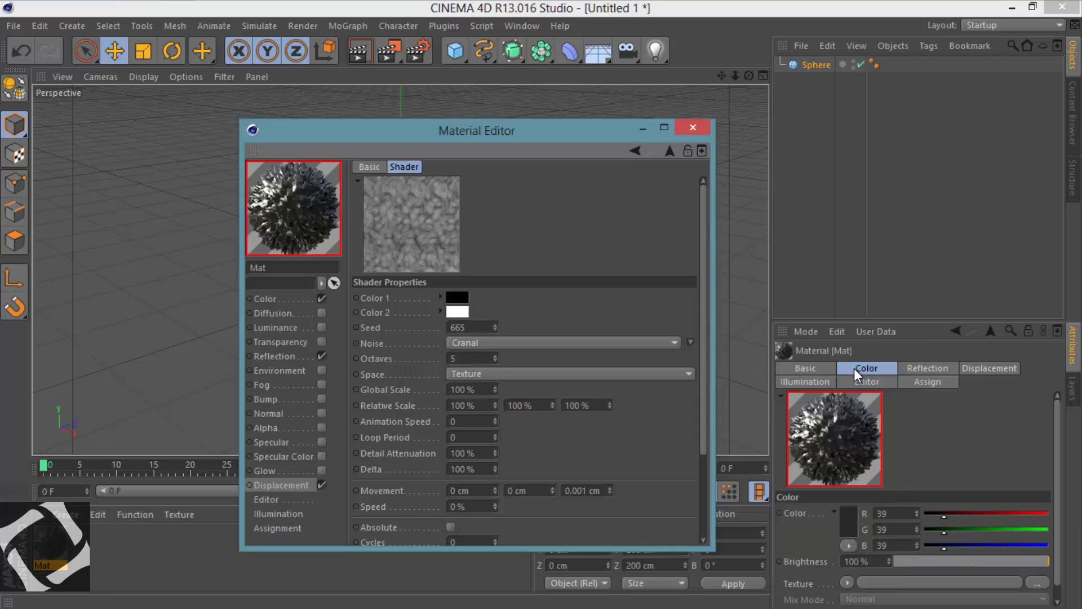
- Set the noise seed to 719 and global scale to 338%
click(458, 327)
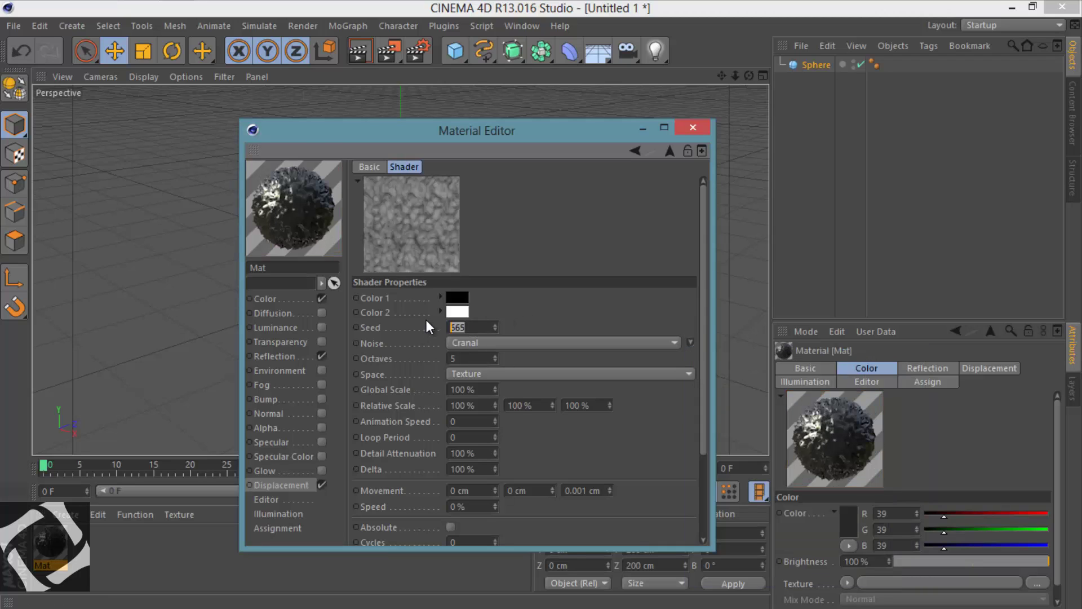
text(719)
key(Return)
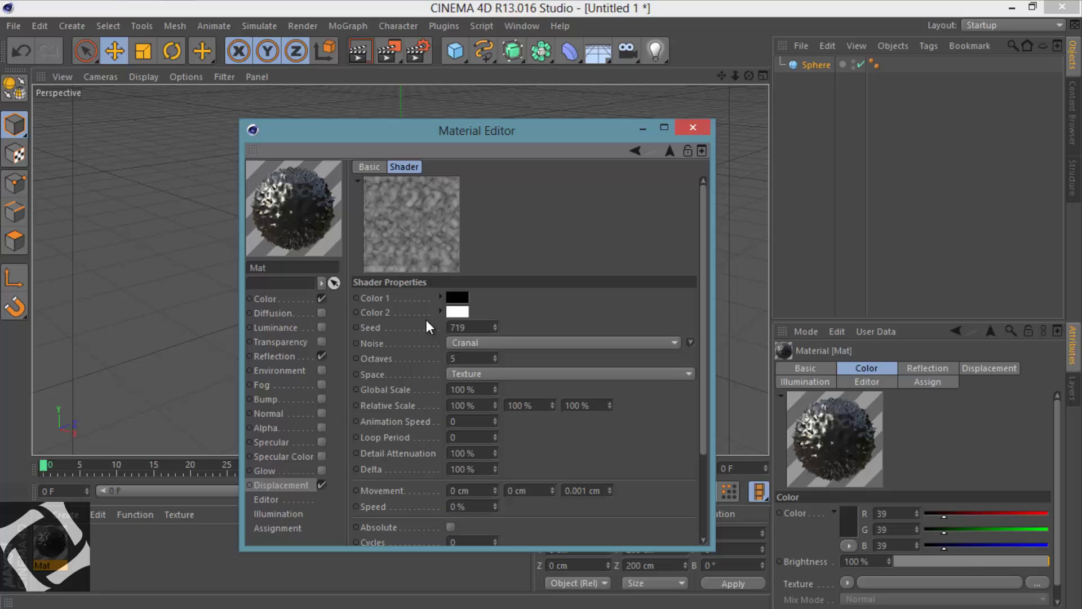
click(475, 385)
text(338)
key(Return)
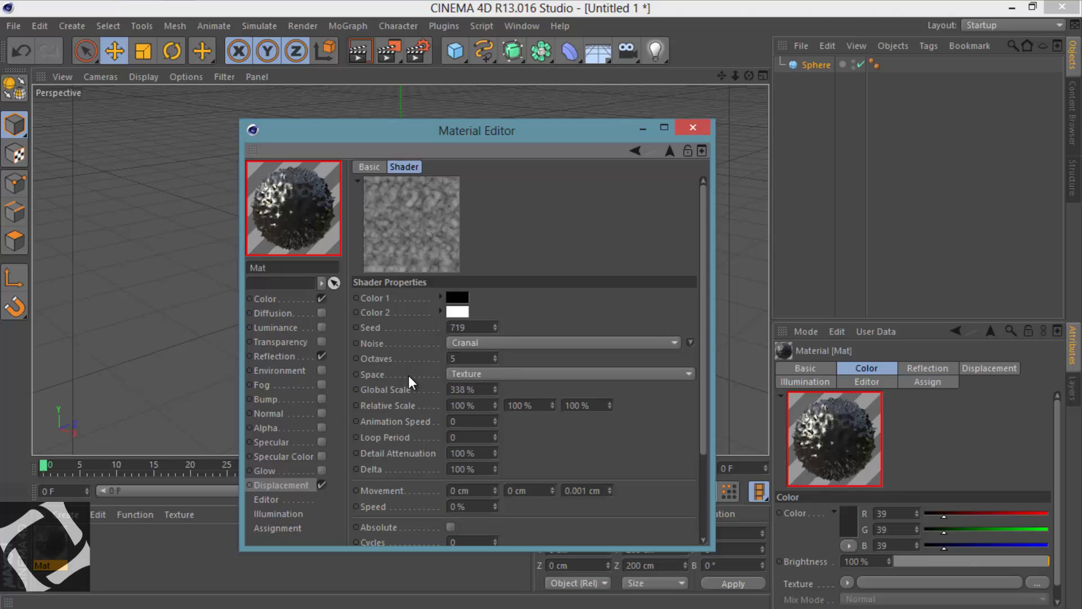
- Set displacement strength 36% and height 158 cm, with sub-polygon displacement and round geometry
click(634, 150)
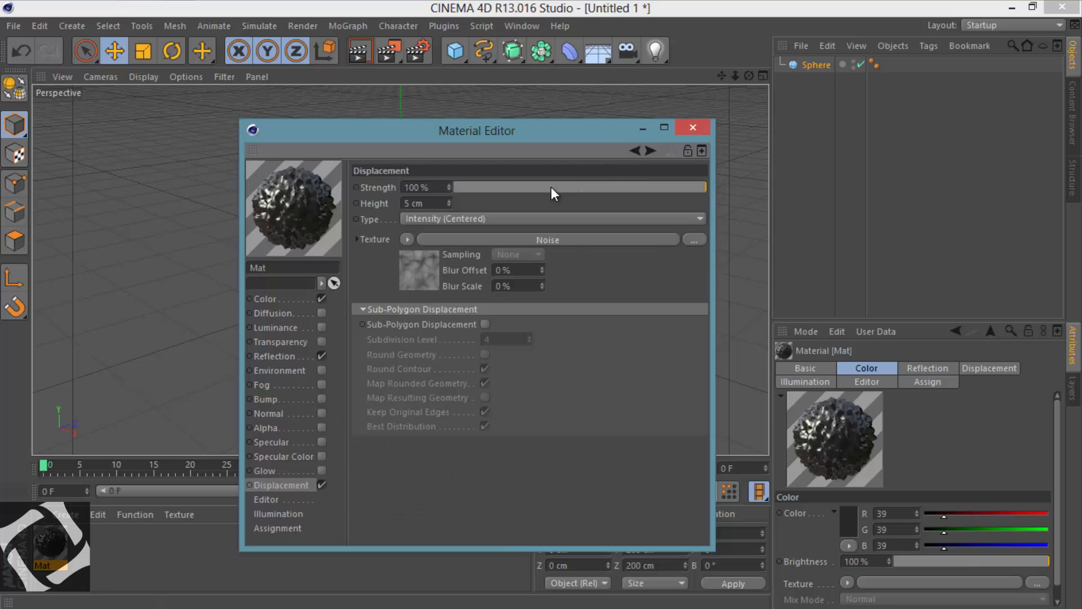
click(430, 187)
text(36)
key(Return)
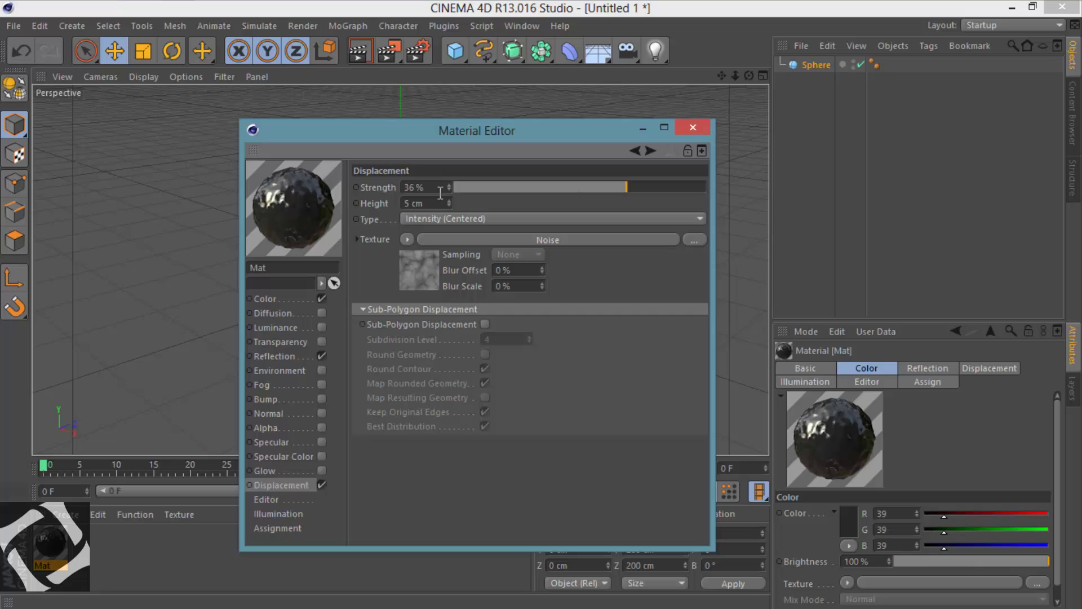
click(429, 203)
text(156)
key(BackSpace)
text(8)
key(Return)
click(486, 324)
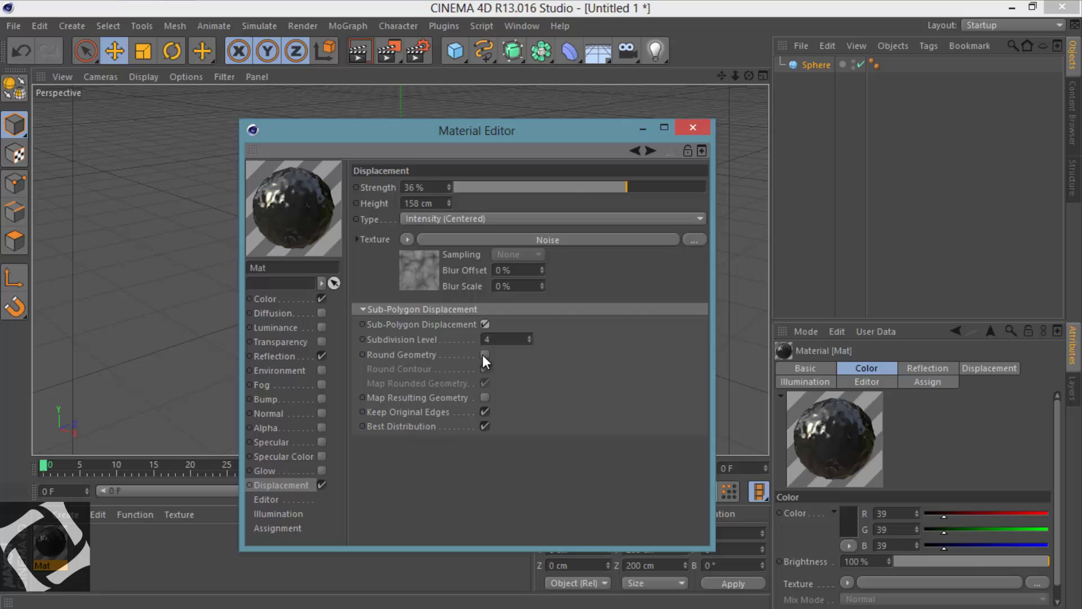
click(484, 354)
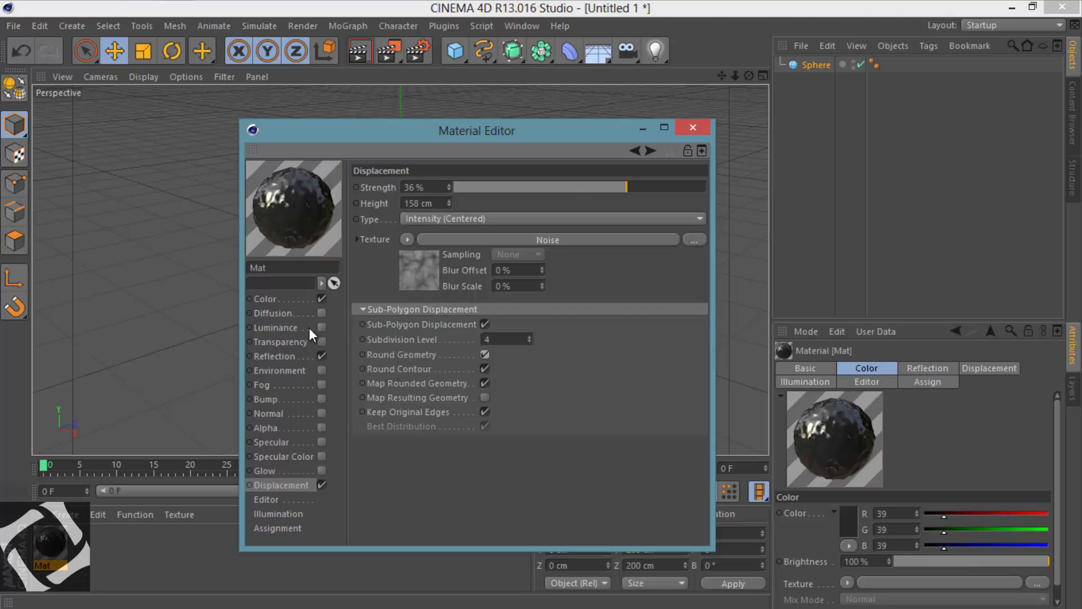
- Make the sphere editable and apply the Mat material to it
click(698, 131)
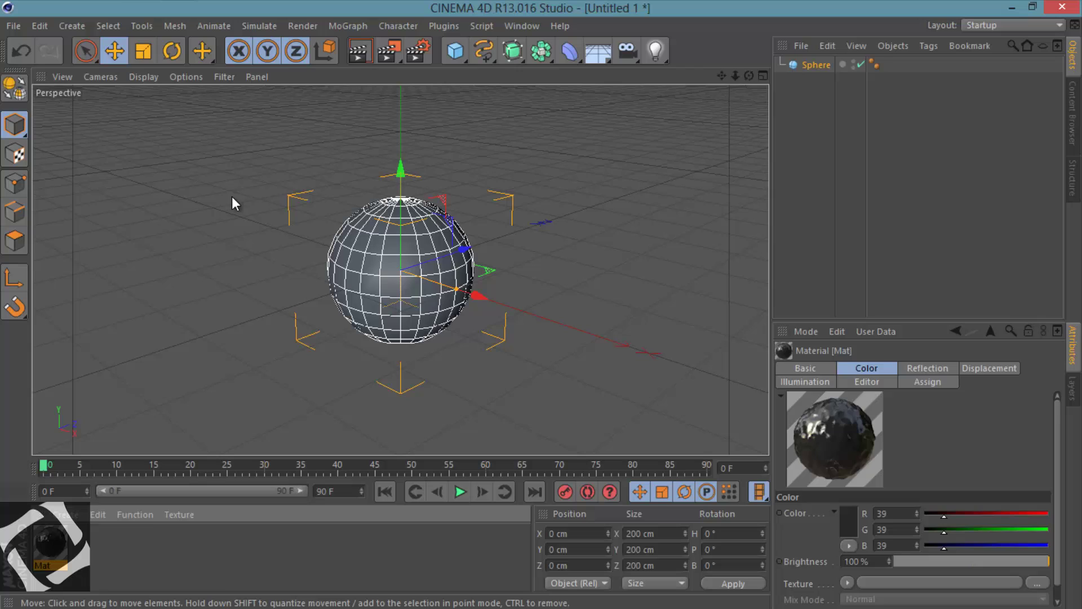
key(c)
drag(52, 544, 414, 321)
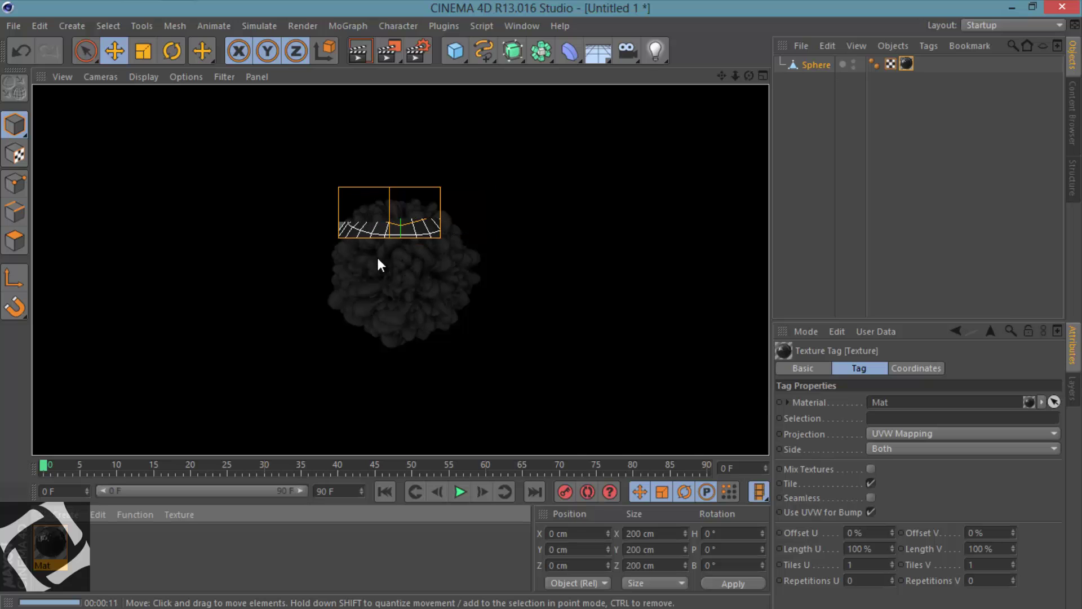
- Render a preview of the textured sphere and orbit the view around it
click(377, 257)
scroll(404, 258, up, 2)
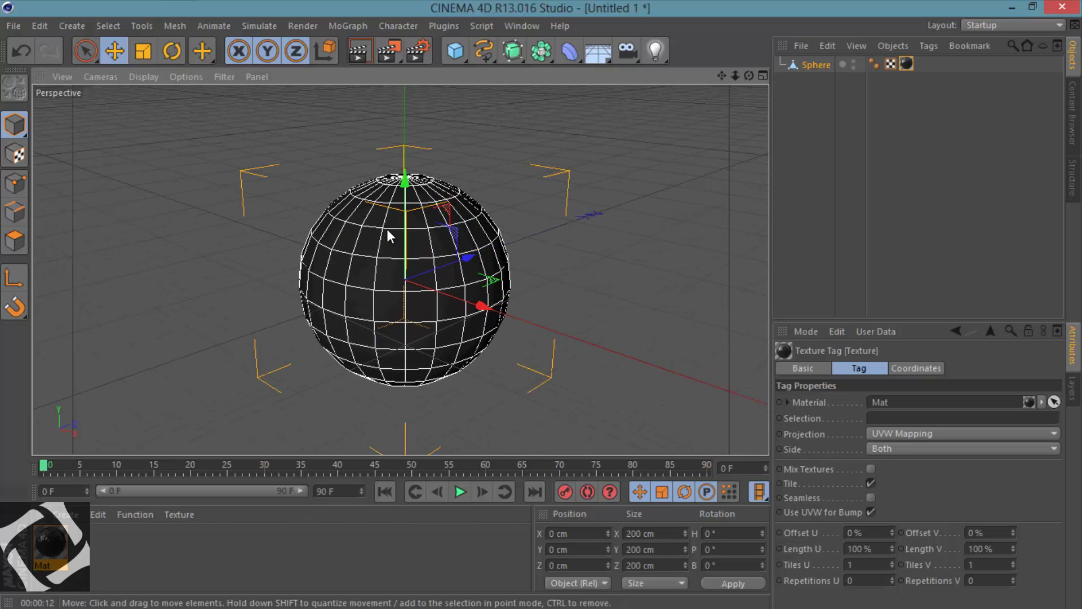
click(359, 51)
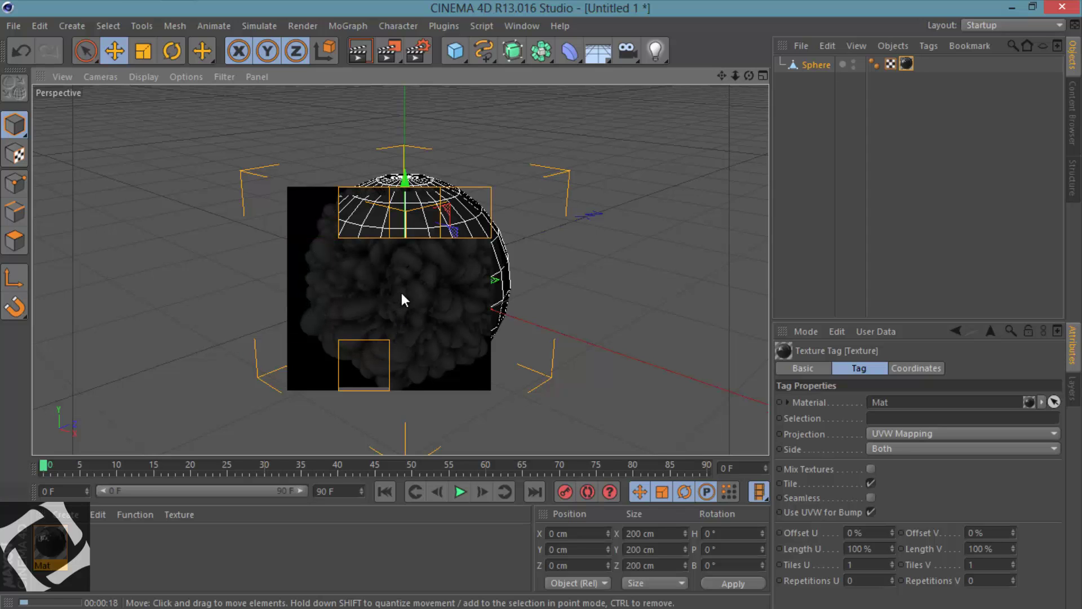
scroll(401, 292, up, 1)
scroll(474, 242, up, 1)
scroll(468, 180, down, 1)
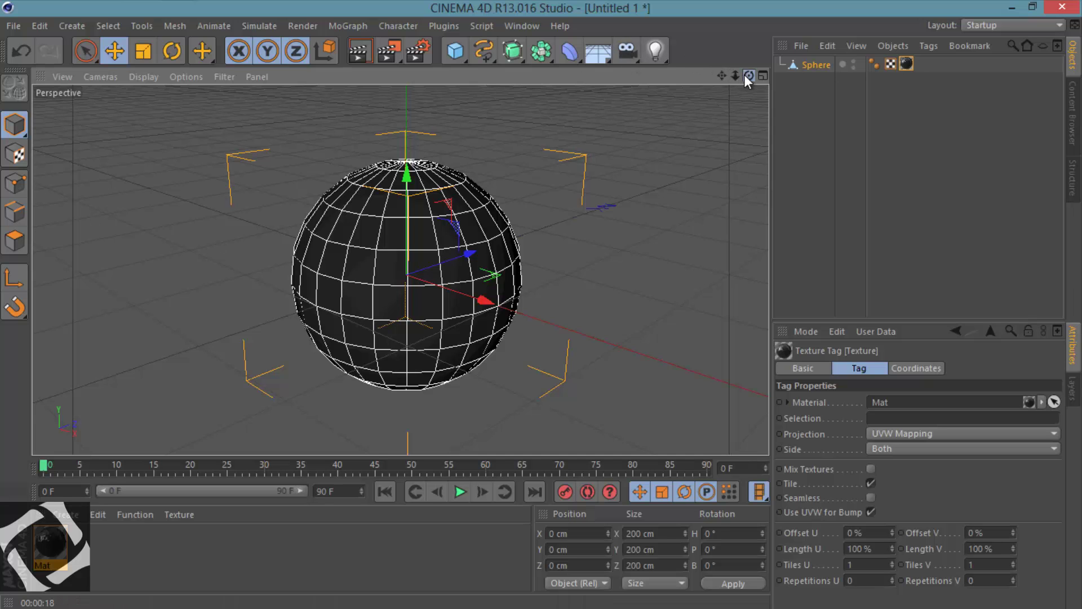
drag(749, 75, 541, 305)
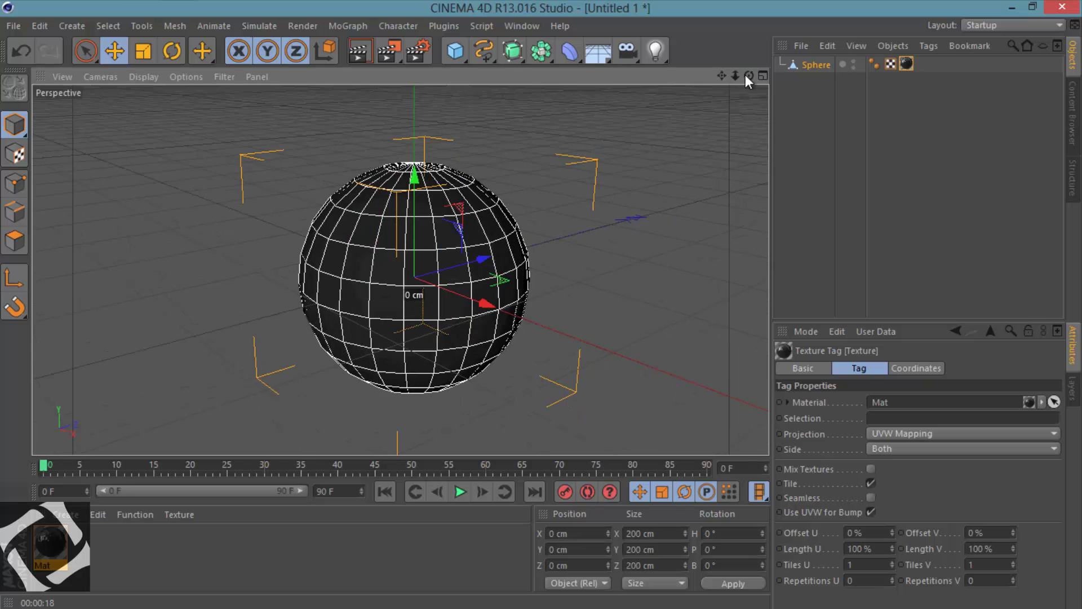
- Add a Background object and create a new material
click(616, 49)
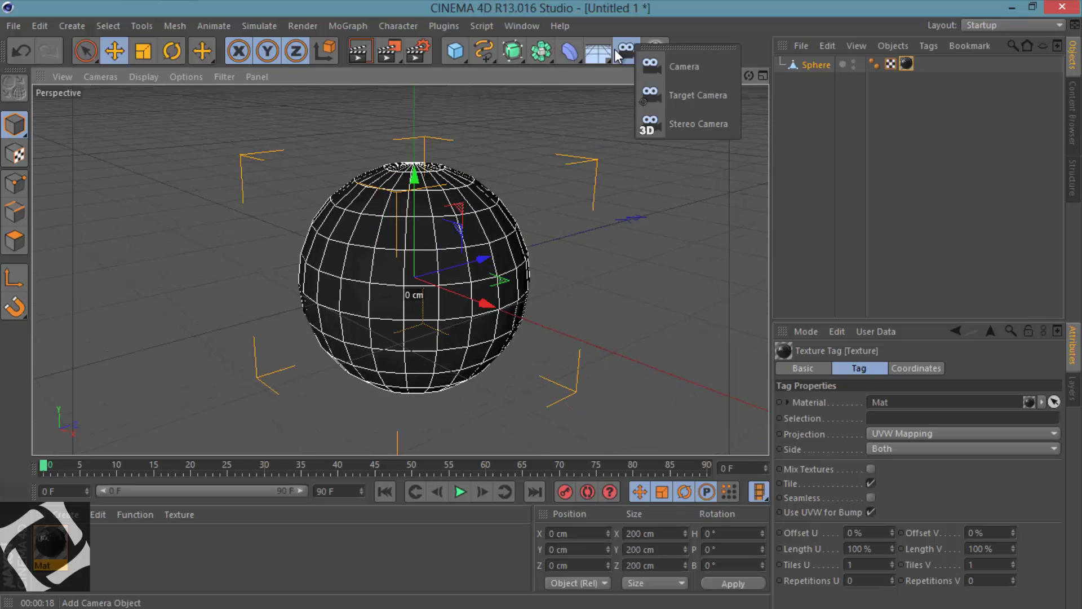
click(607, 49)
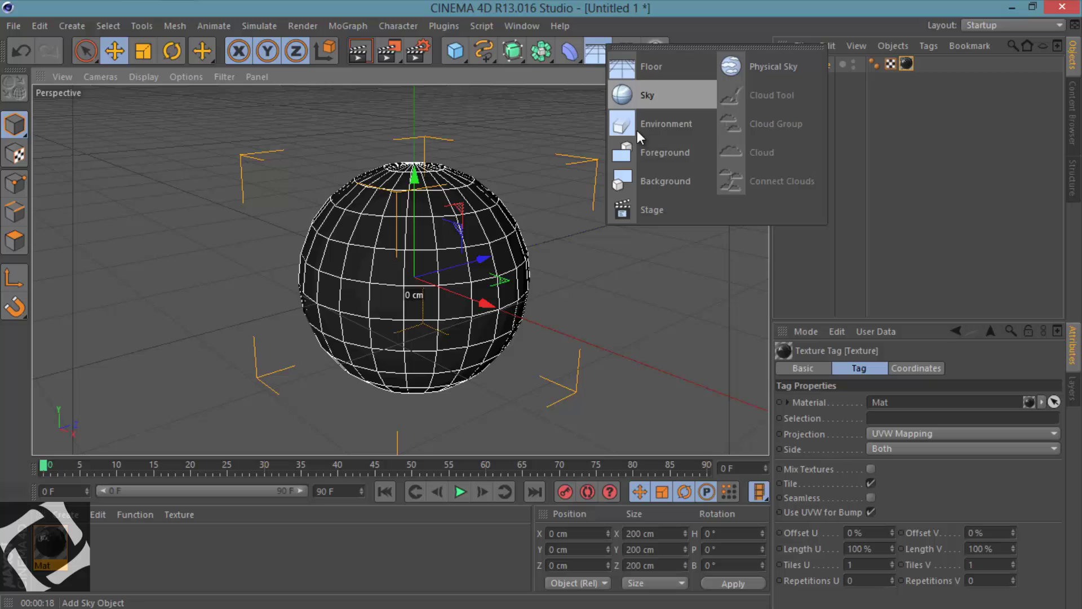
click(631, 182)
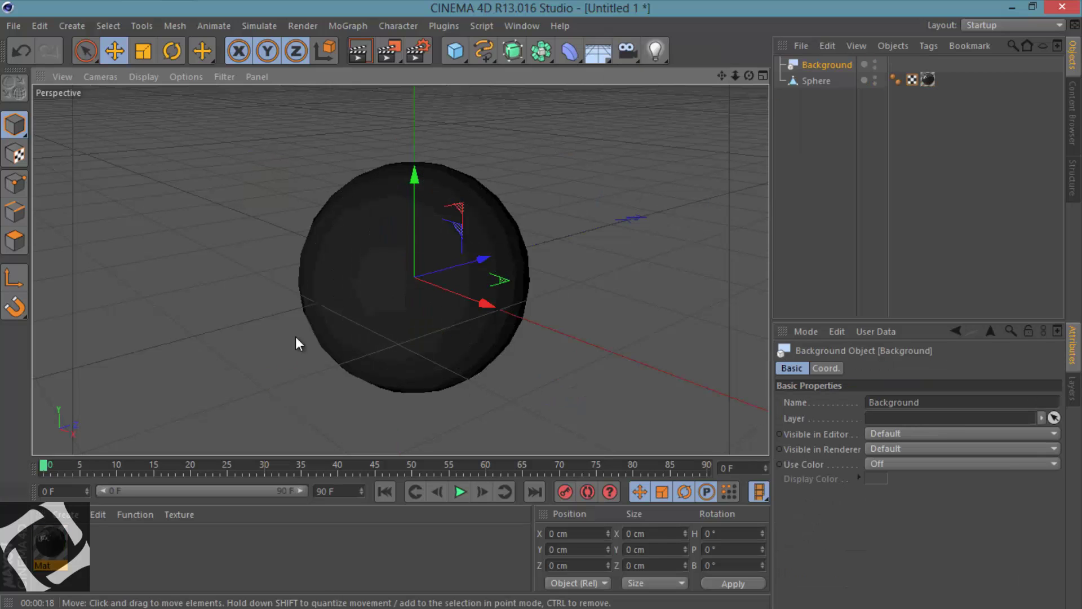
click(66, 519)
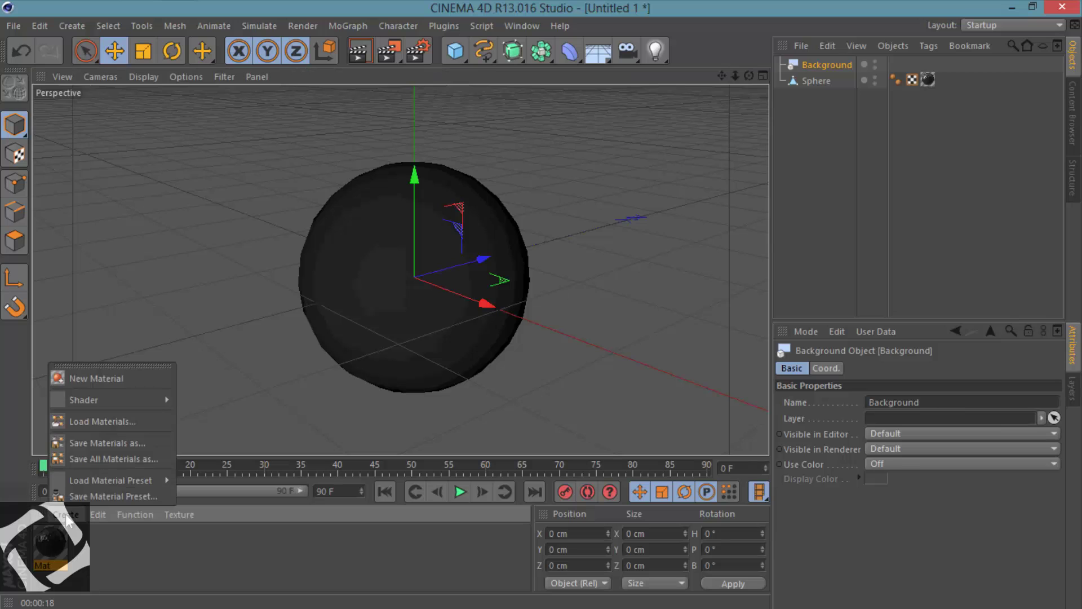
click(93, 376)
- Give the material a Gradient colour texture with a pure white left end
double_click(48, 542)
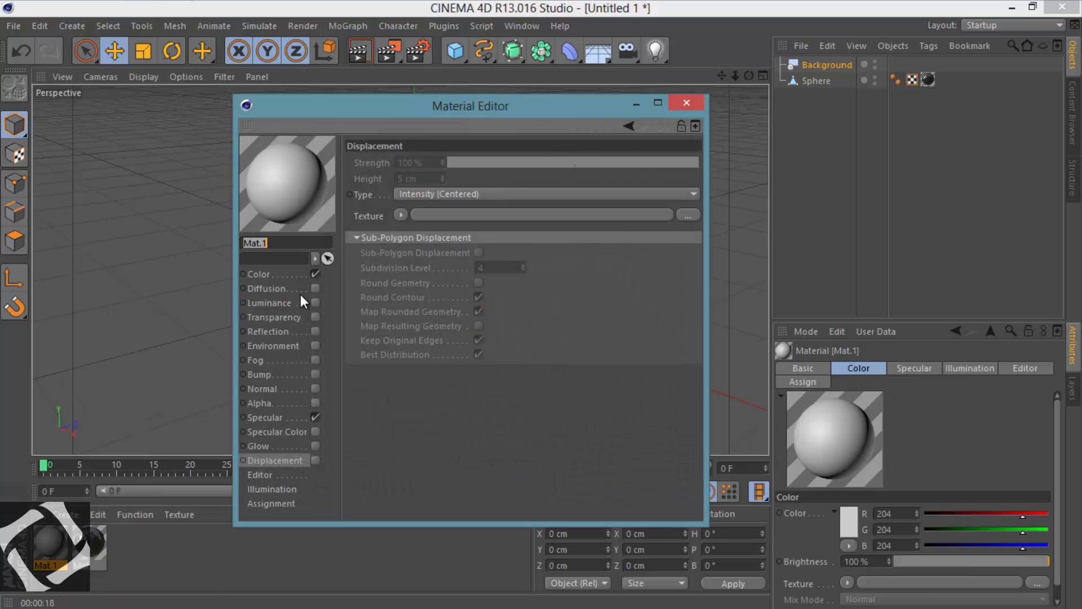
click(282, 274)
click(417, 232)
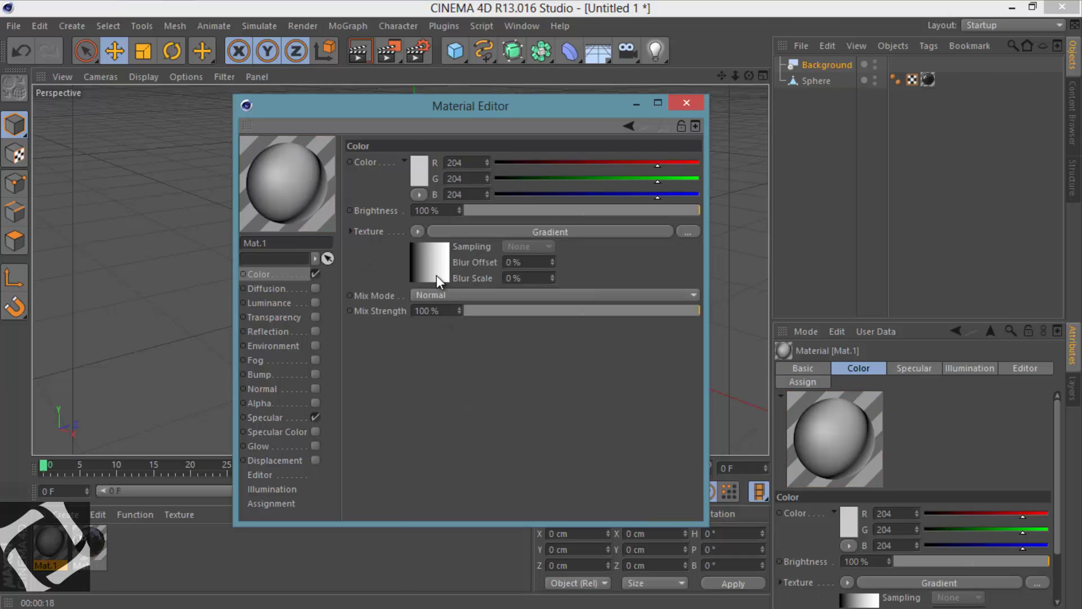
double_click(405, 285)
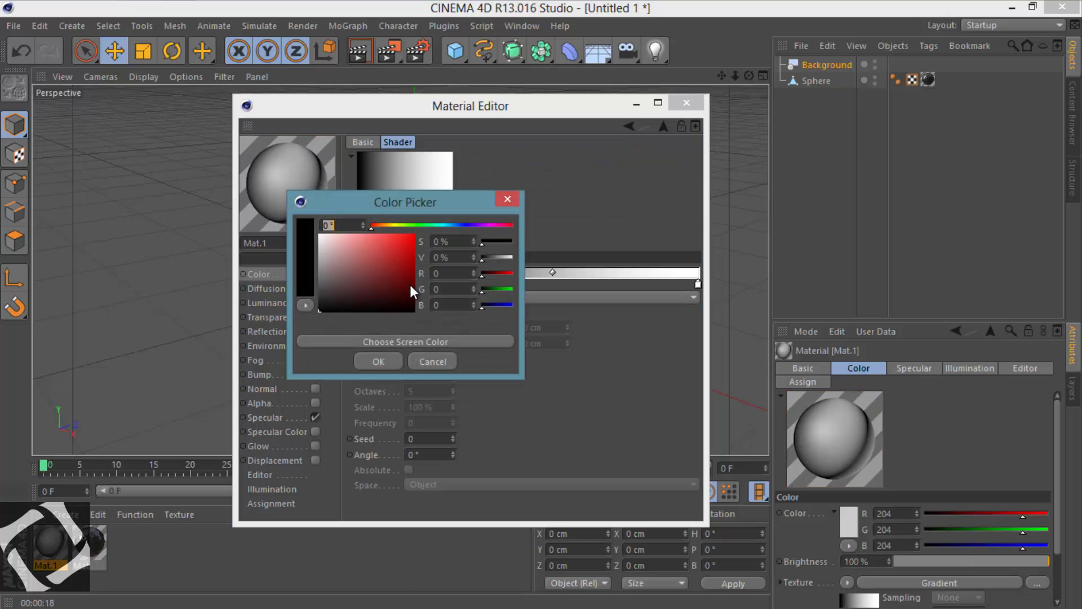
click(368, 270)
drag(367, 269, 311, 204)
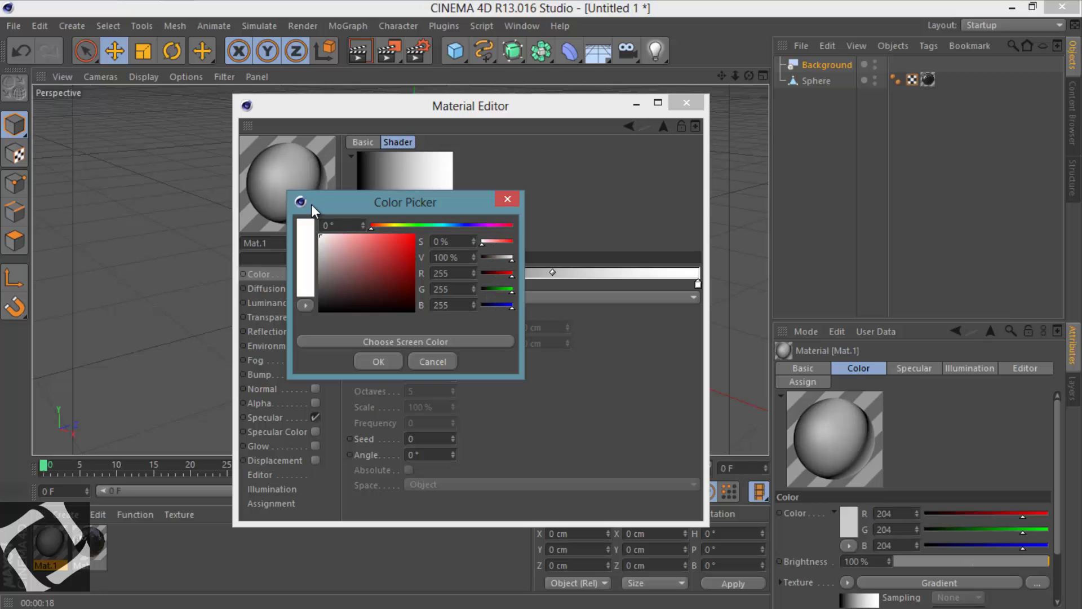
click(386, 361)
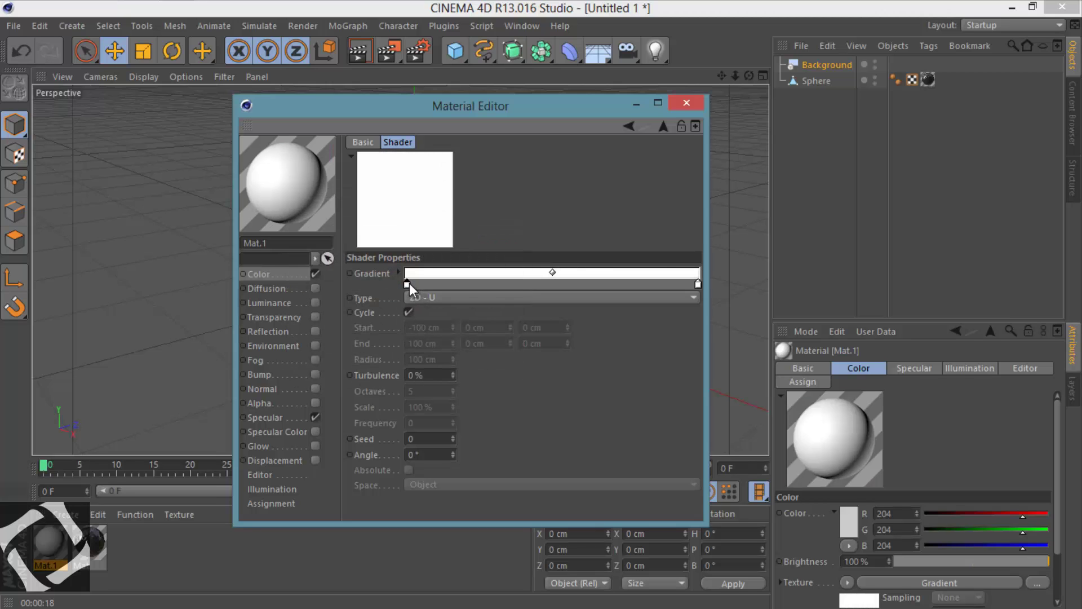
- Make the gradient's right end grey, set it 2D - Circular, and apply it to the background
double_click(699, 282)
mouse_move(672, 267)
mouse_down()
mouse_move(607, 273)
mouse_move(598, 256)
mouse_up()
click(661, 360)
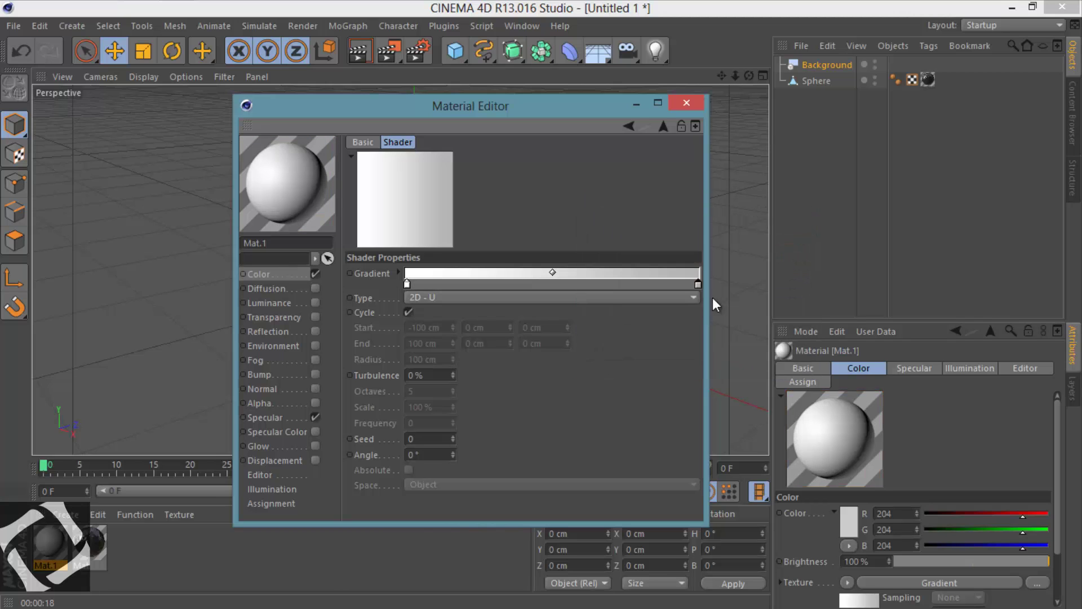
drag(697, 286, 665, 285)
click(485, 298)
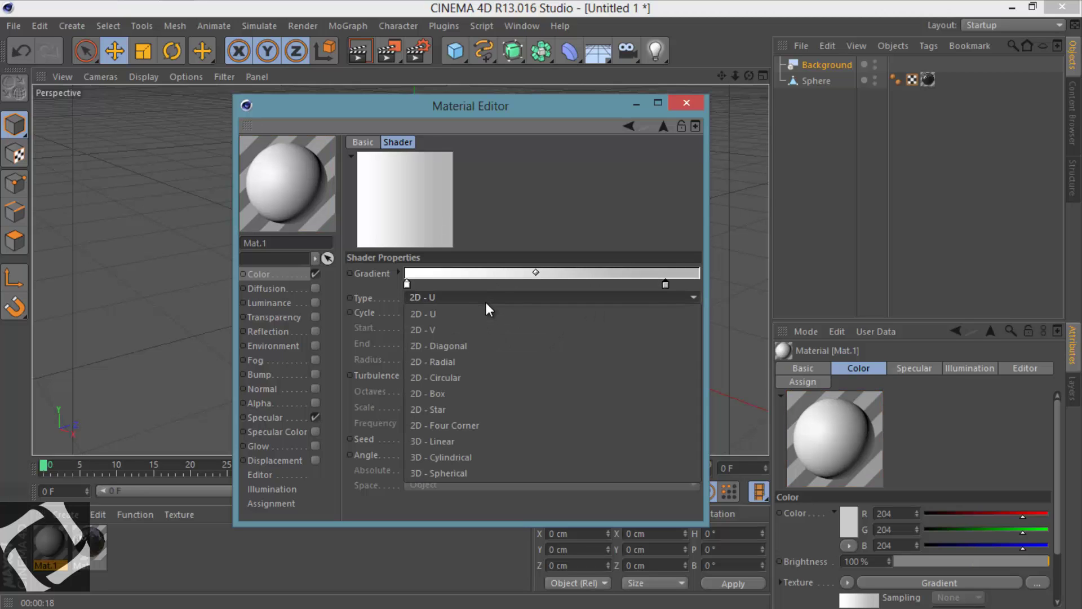
click(462, 377)
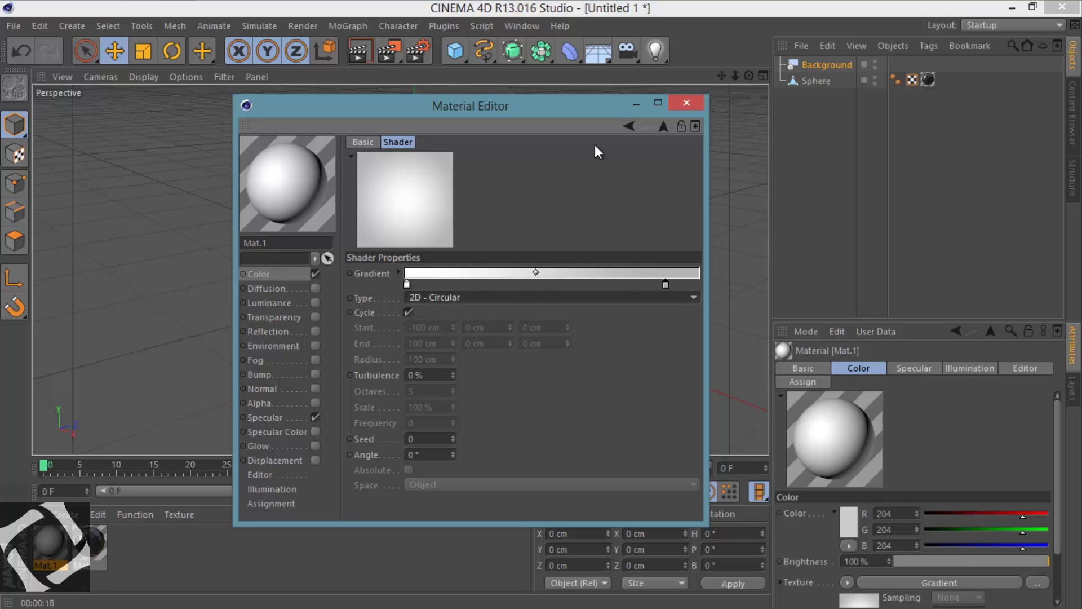
click(686, 103)
drag(51, 553, 802, 63)
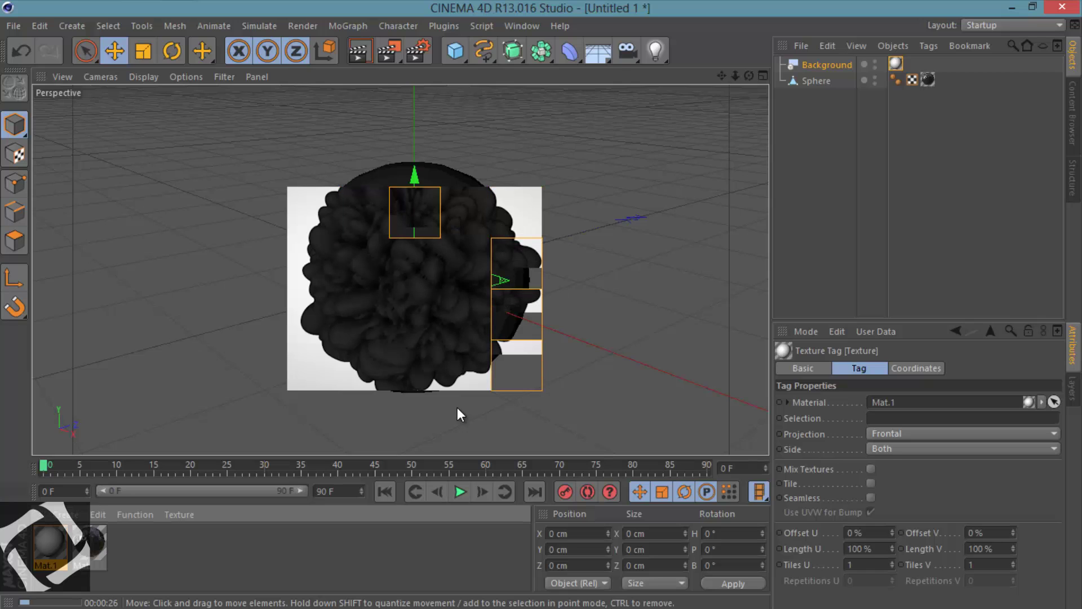
- Render the whole view with Ctrl+R to see the black blob against the gradient
key(ctrl+r)
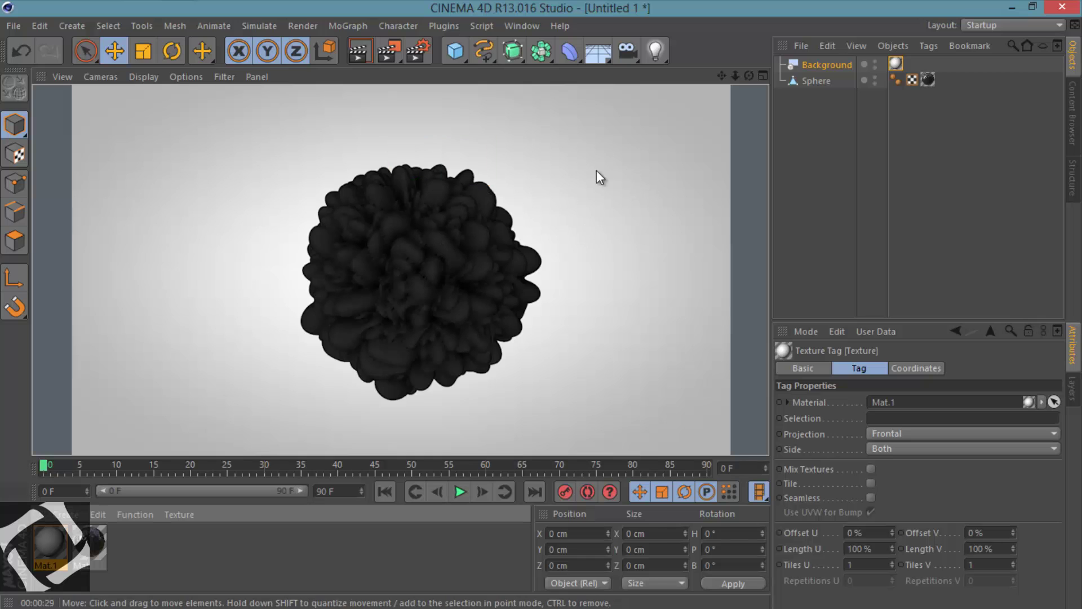
- Select the sphere, orbit the view, and render a preview
click(800, 63)
click(807, 84)
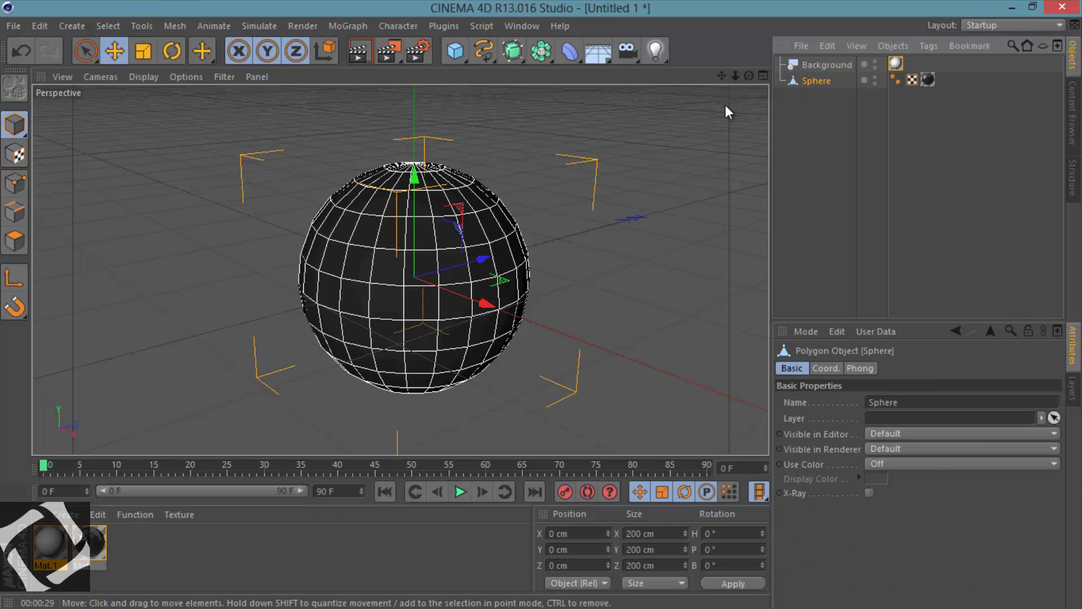
drag(749, 75, 540, 305)
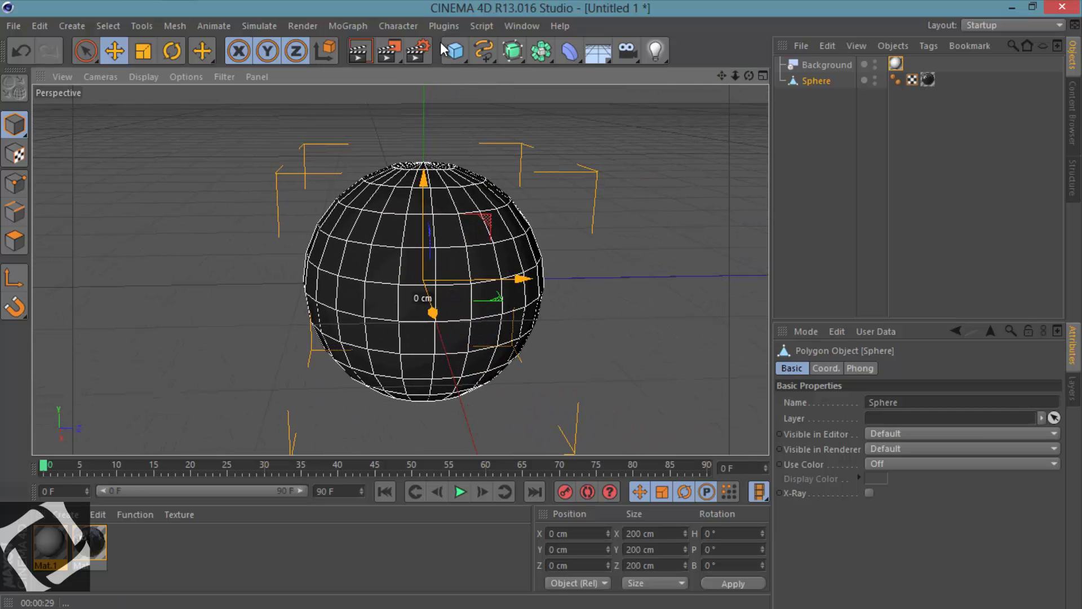
click(359, 52)
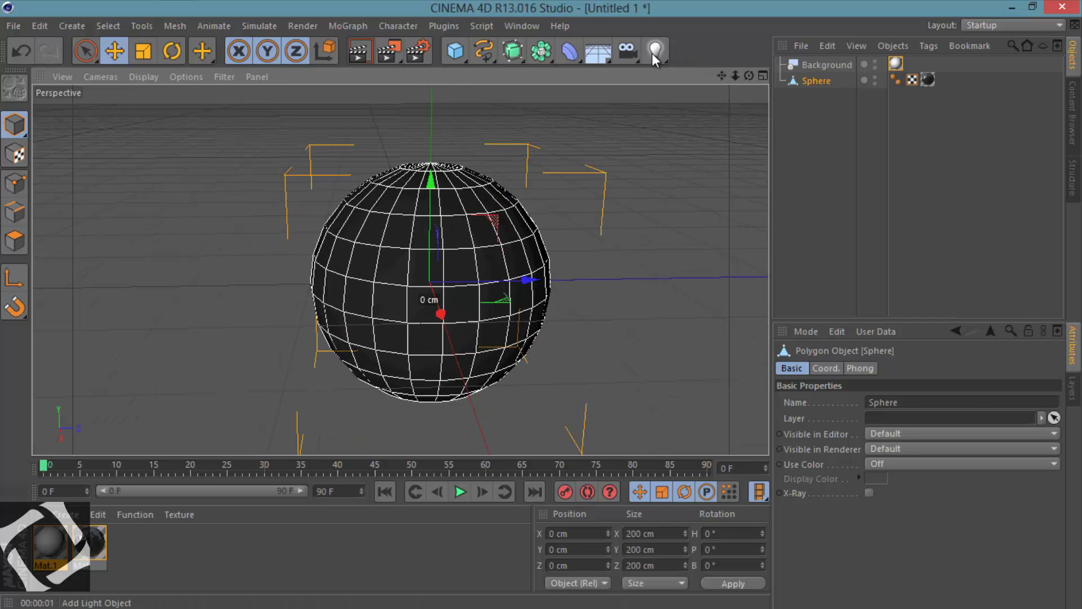
- Add a 400 × 400 cm plane and raise it to about 185 cm on Y
click(464, 53)
click(628, 92)
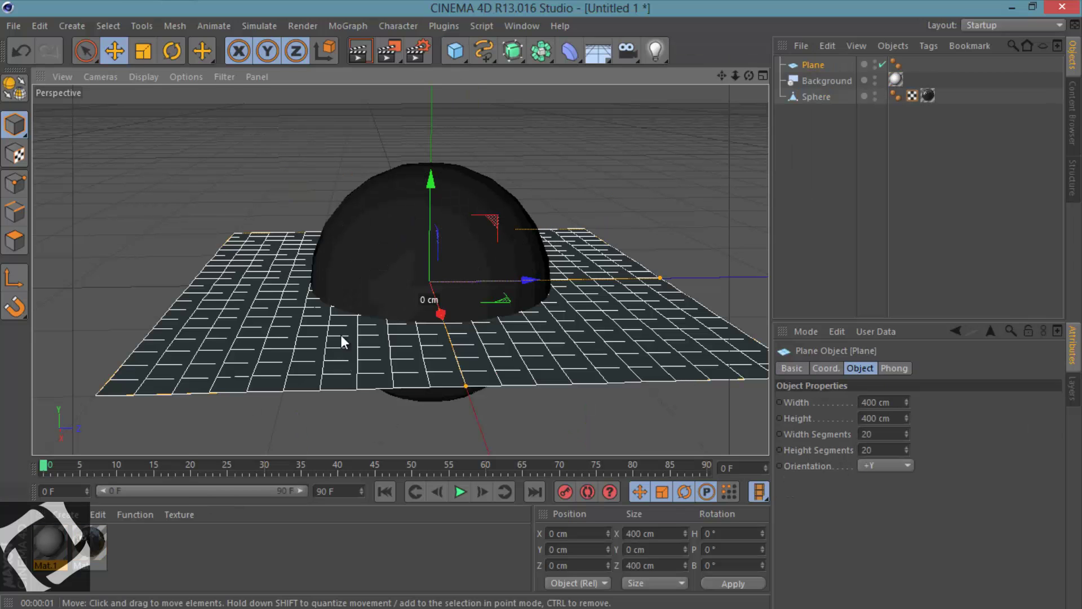
drag(431, 192, 541, 303)
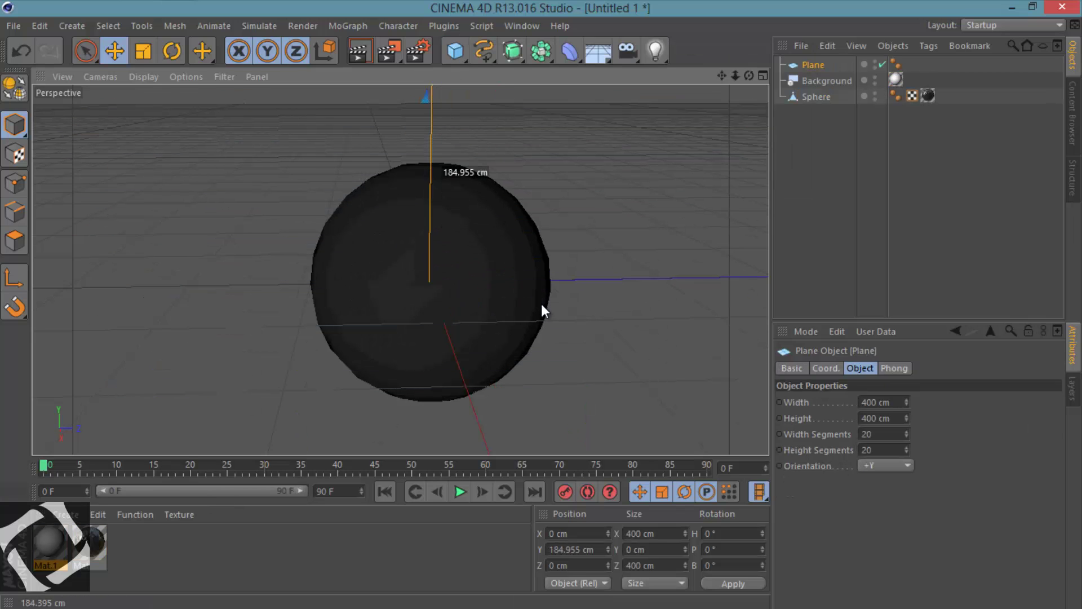
- Create a new material Mat.2 and enable Luminance so it glows pure white
click(57, 514)
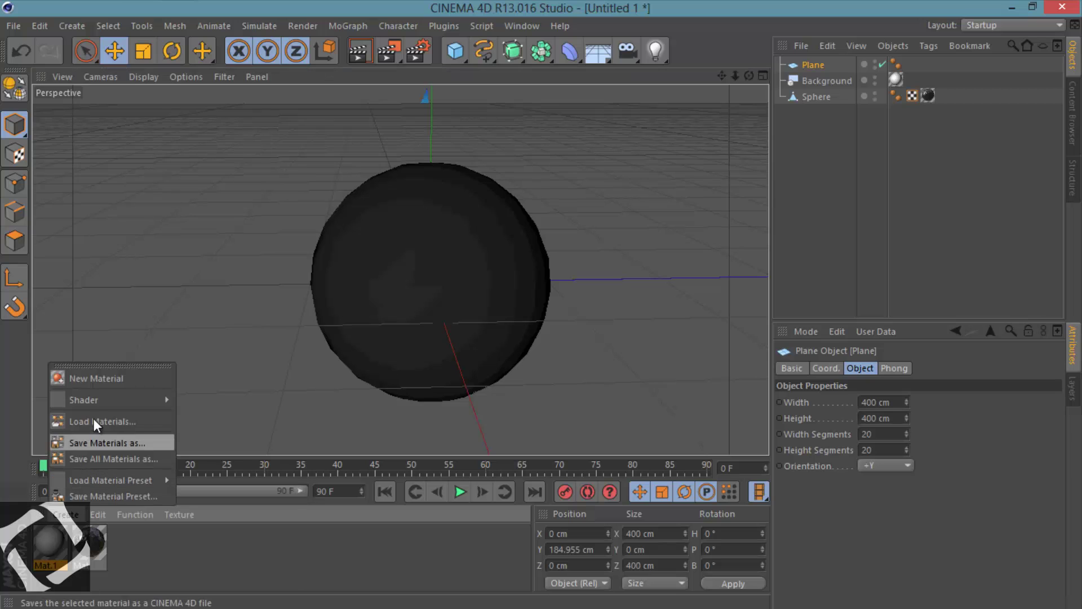
click(104, 380)
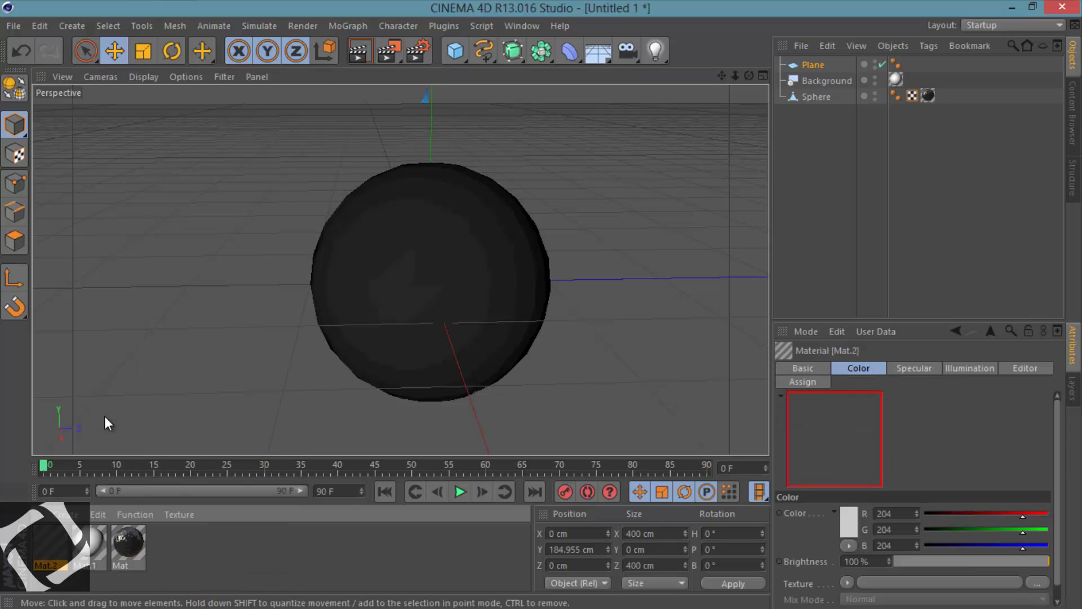
double_click(56, 544)
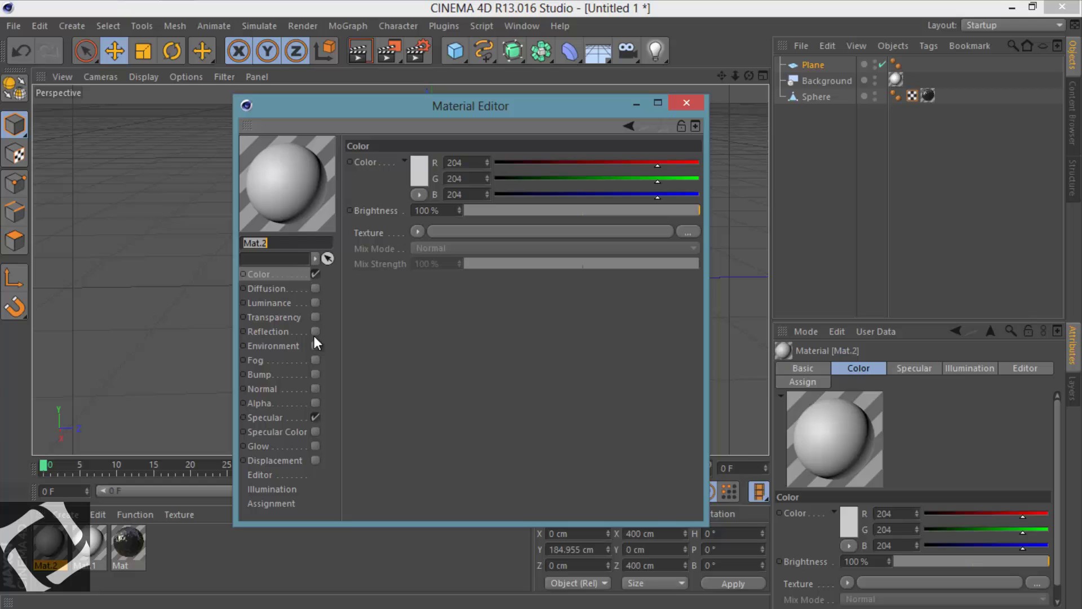
click(315, 302)
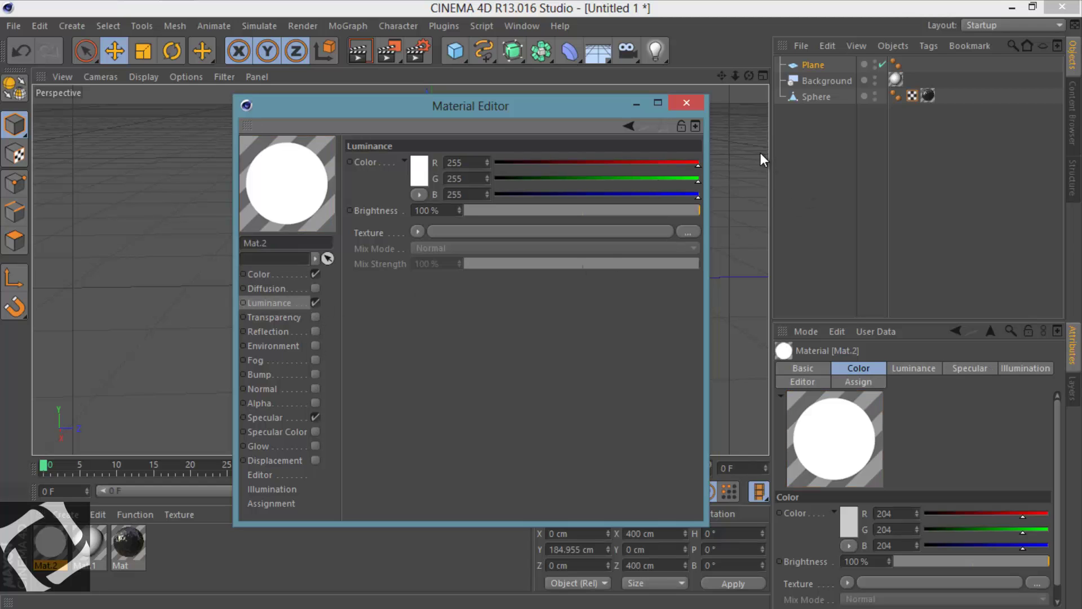
- Apply Mat.2 to the plane and test-render the view
click(682, 103)
drag(56, 542, 814, 65)
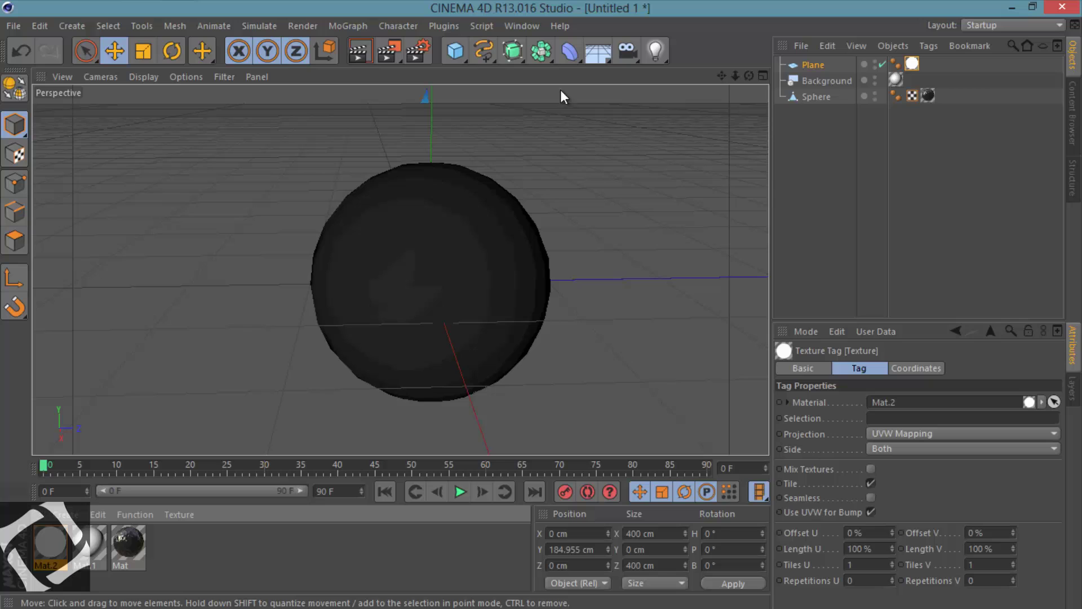
click(370, 57)
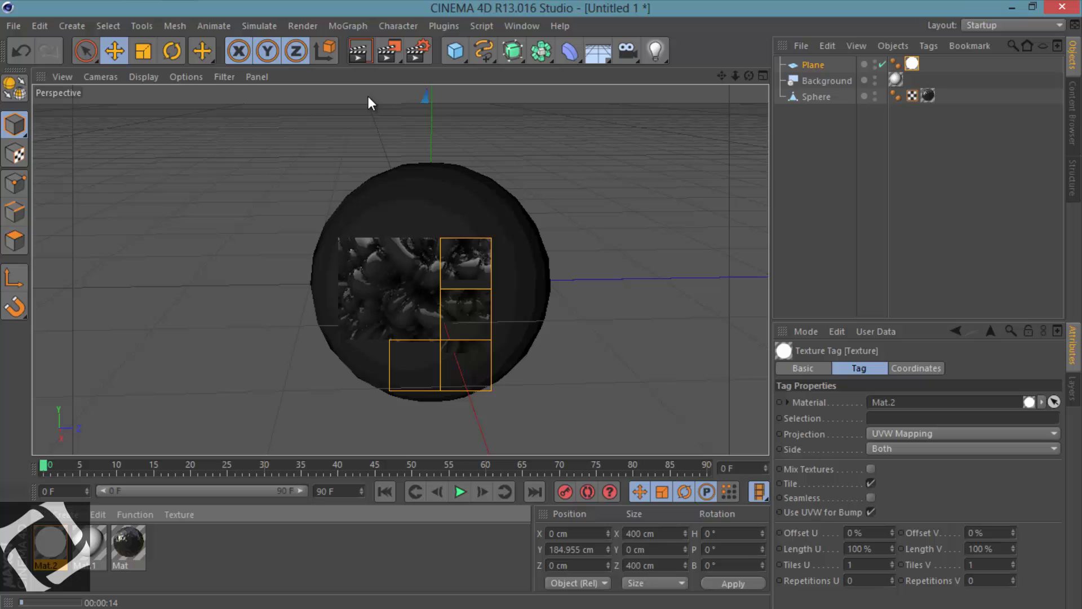
scroll(452, 293, down, 3)
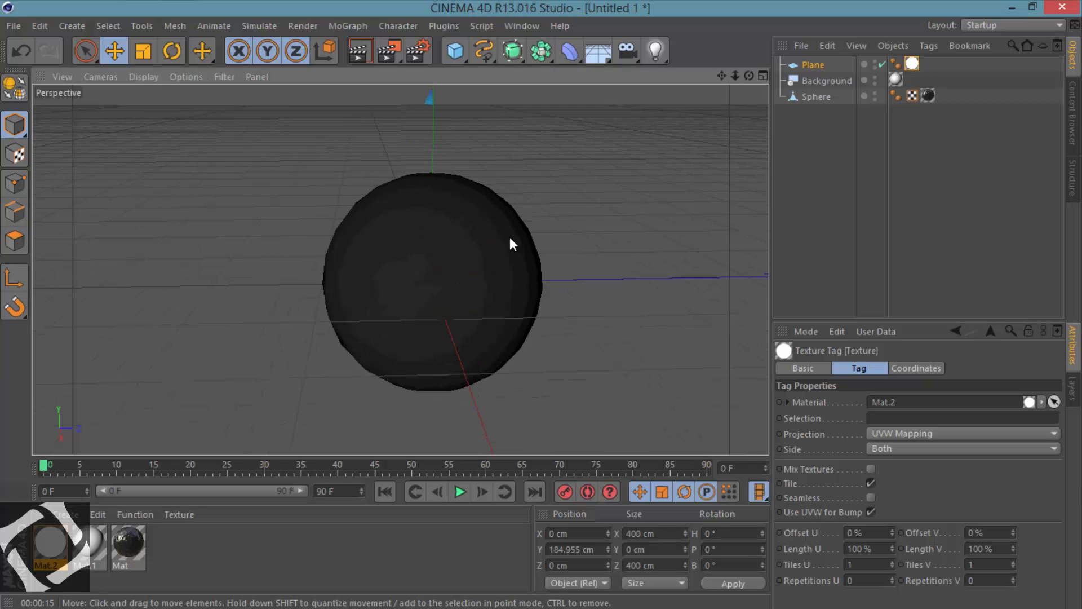
- Add an area light and set its pitch to -90° to face downward
click(656, 51)
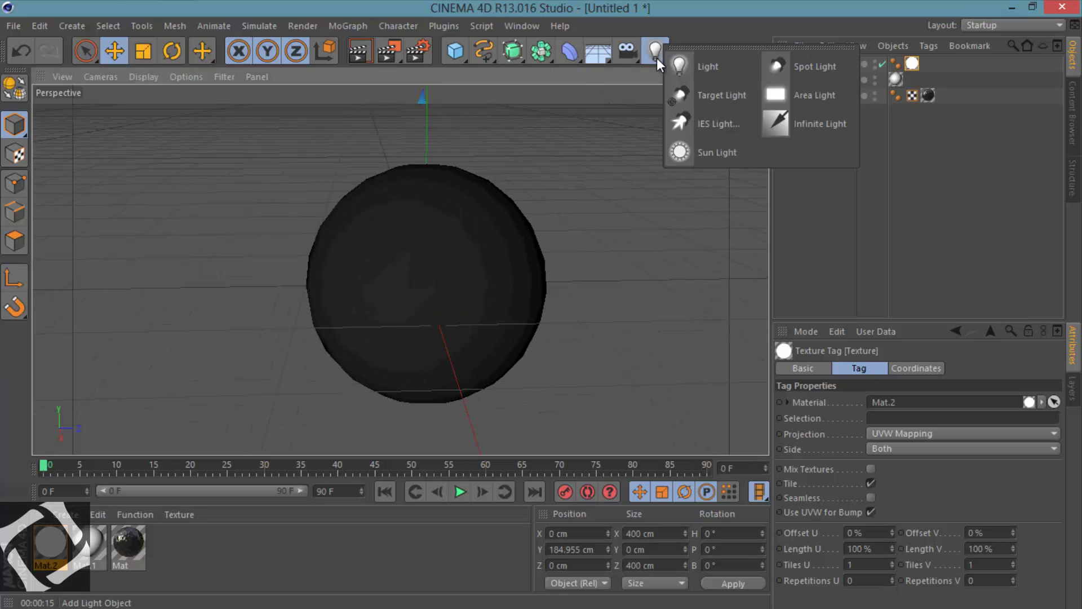
click(809, 97)
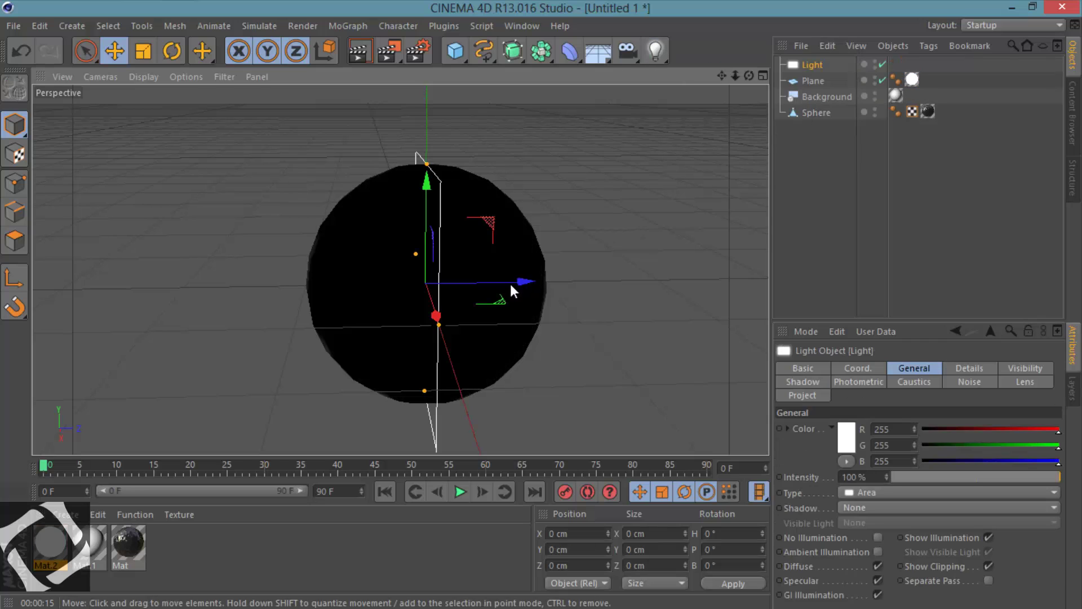
click(172, 51)
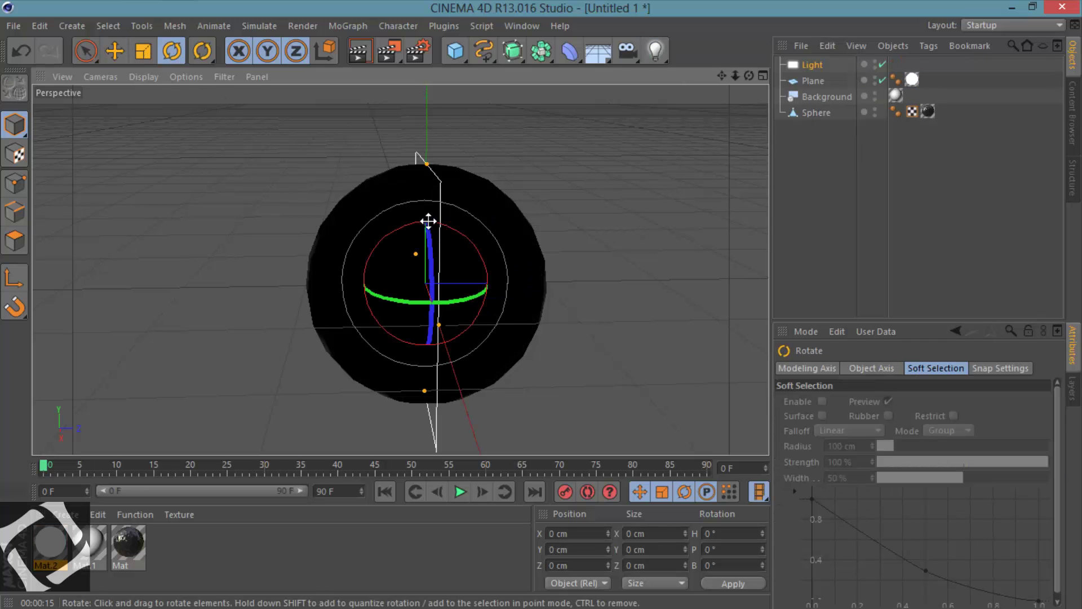
drag(401, 227, 516, 263)
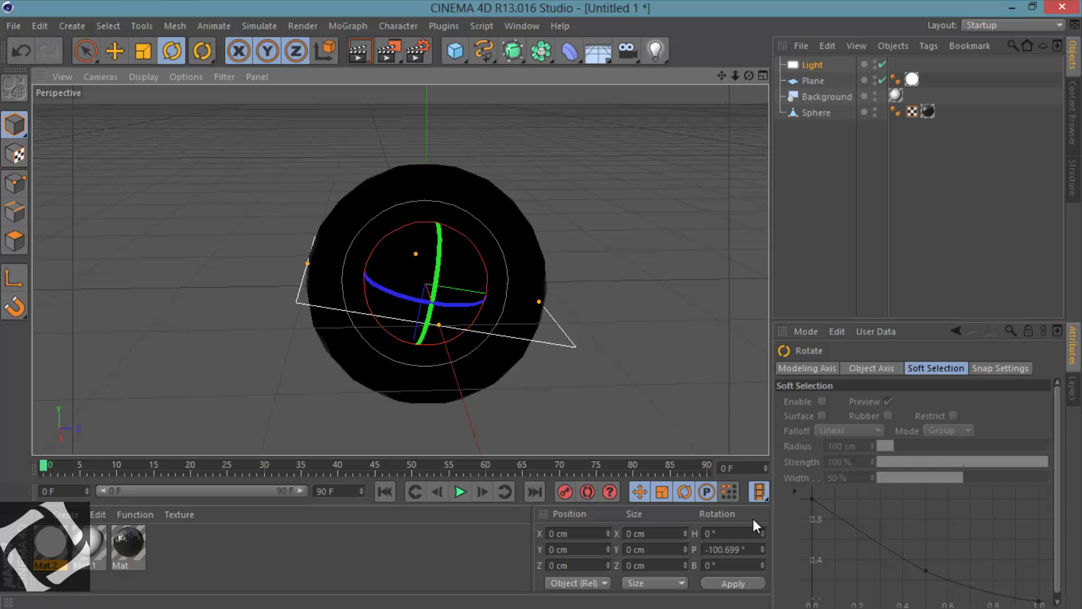
click(746, 549)
text(-90)
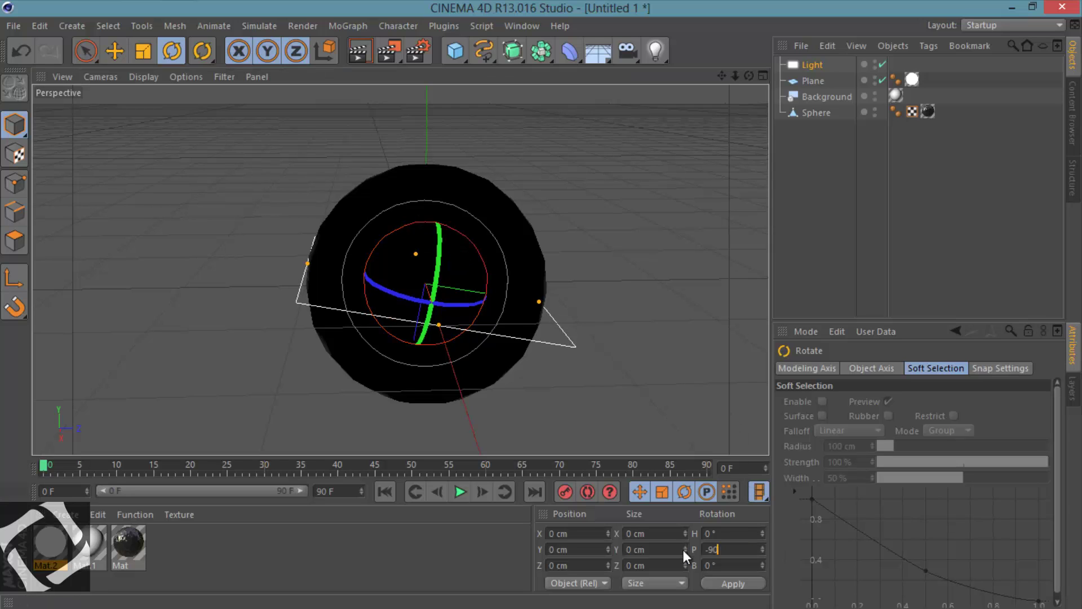
key(Return)
- Enlarge the area light and move it up above the sphere
click(86, 51)
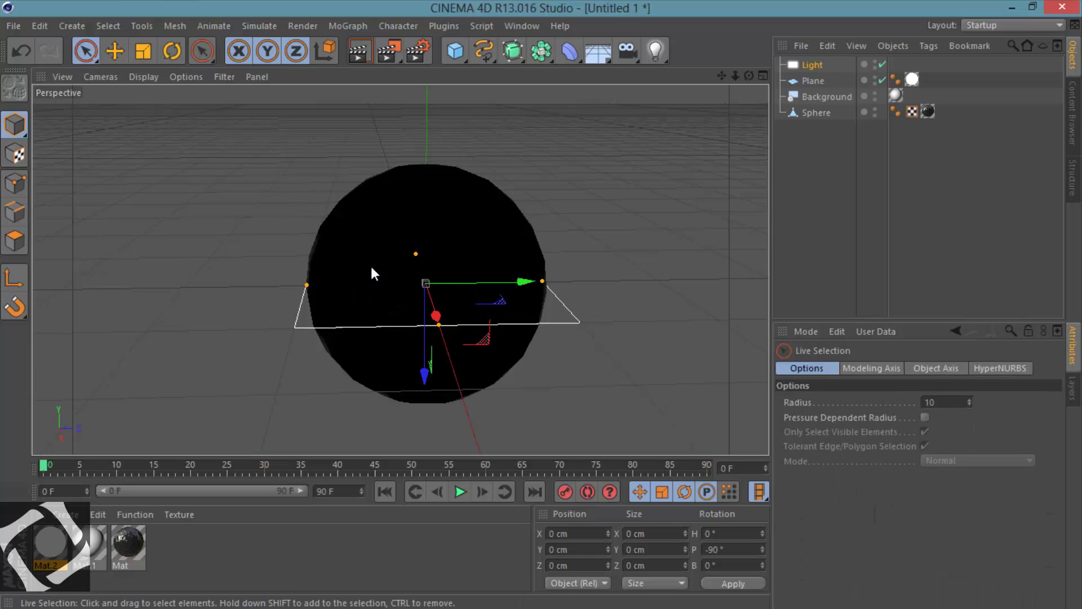
key(t)
mouse_move(533, 303)
mouse_down()
mouse_move(559, 310)
mouse_move(541, 304)
mouse_up()
click(85, 51)
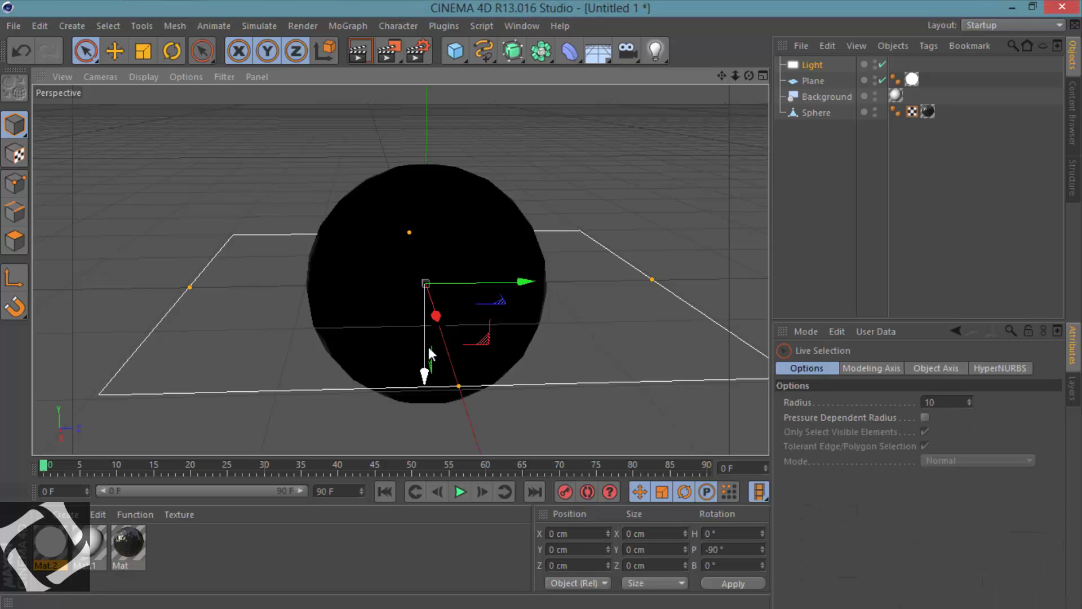
drag(430, 357, 541, 303)
- Raise the light to about 218 cm on Y and preview the lighting with a render
click(673, 336)
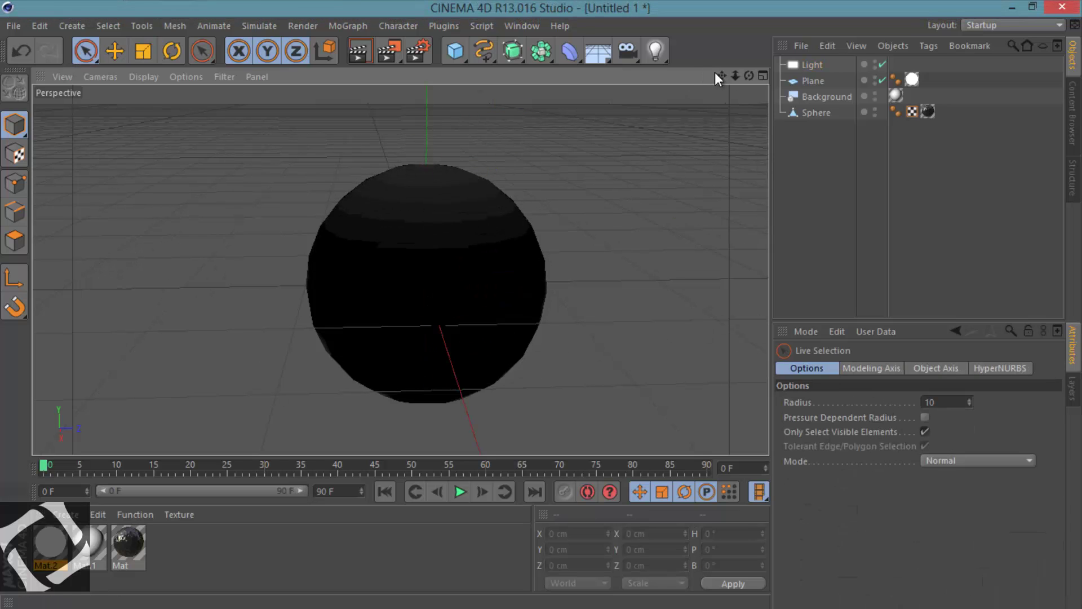
drag(721, 75, 541, 303)
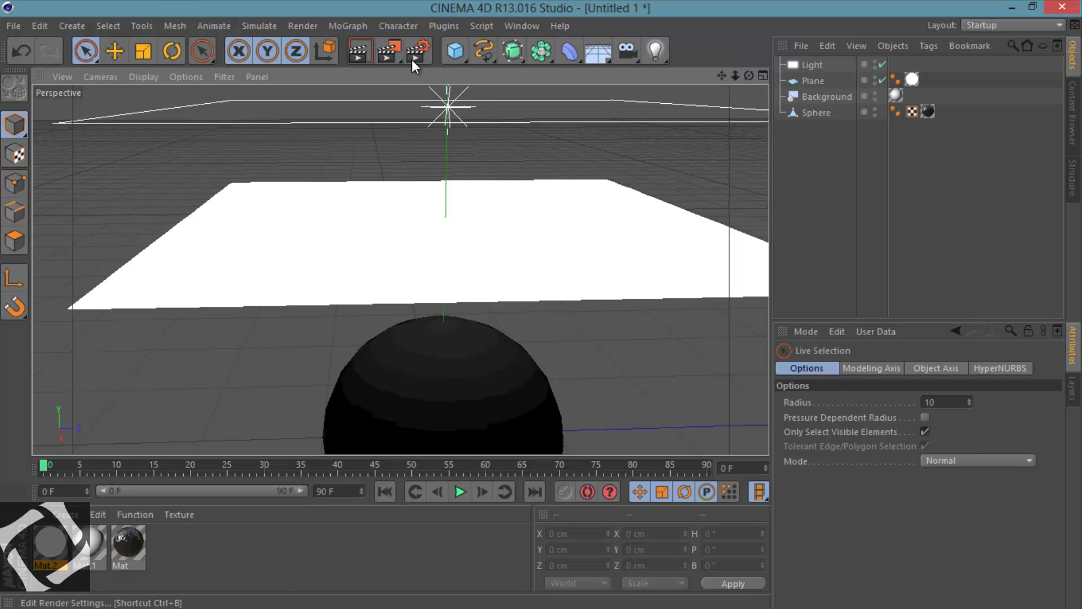
click(817, 65)
drag(444, 193, 446, 273)
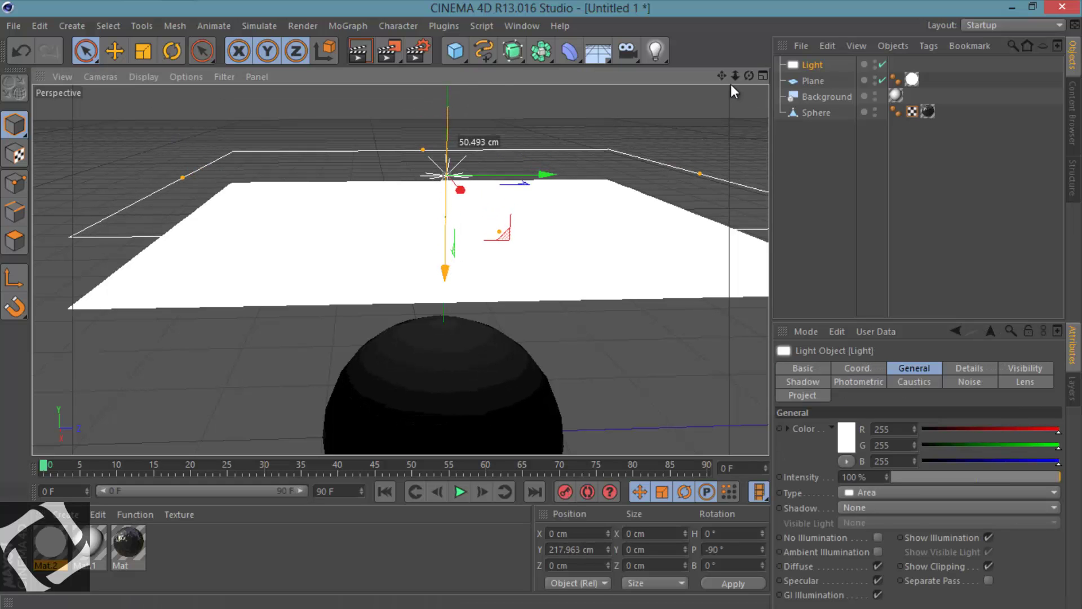
drag(721, 76, 542, 303)
alt+drag(437, 306, 421, 322)
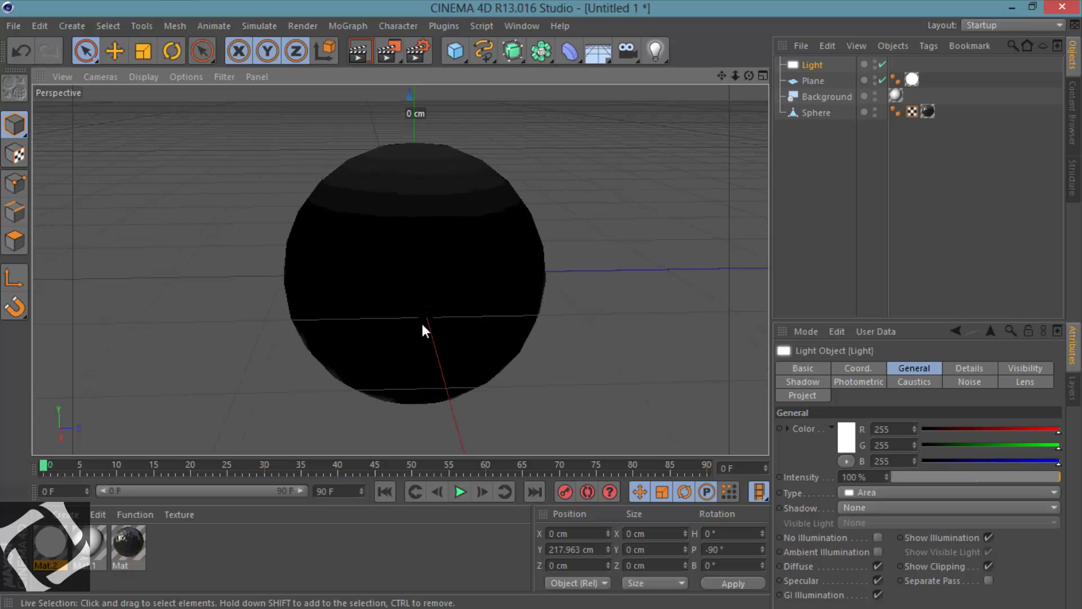
click(368, 56)
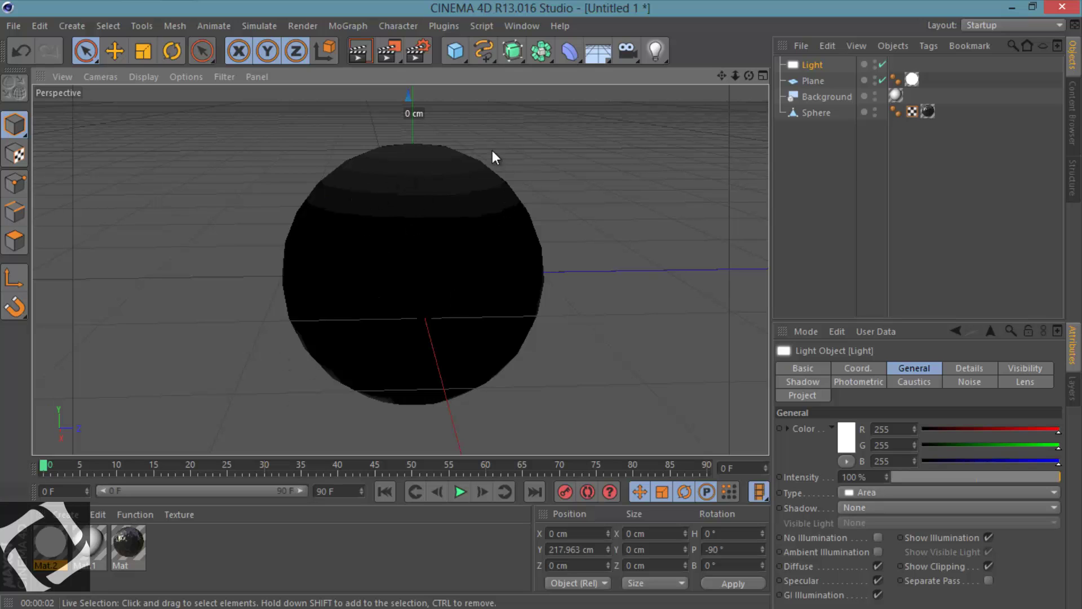
- Add a Physical Sky to the scene with its Sky option turned off
click(653, 54)
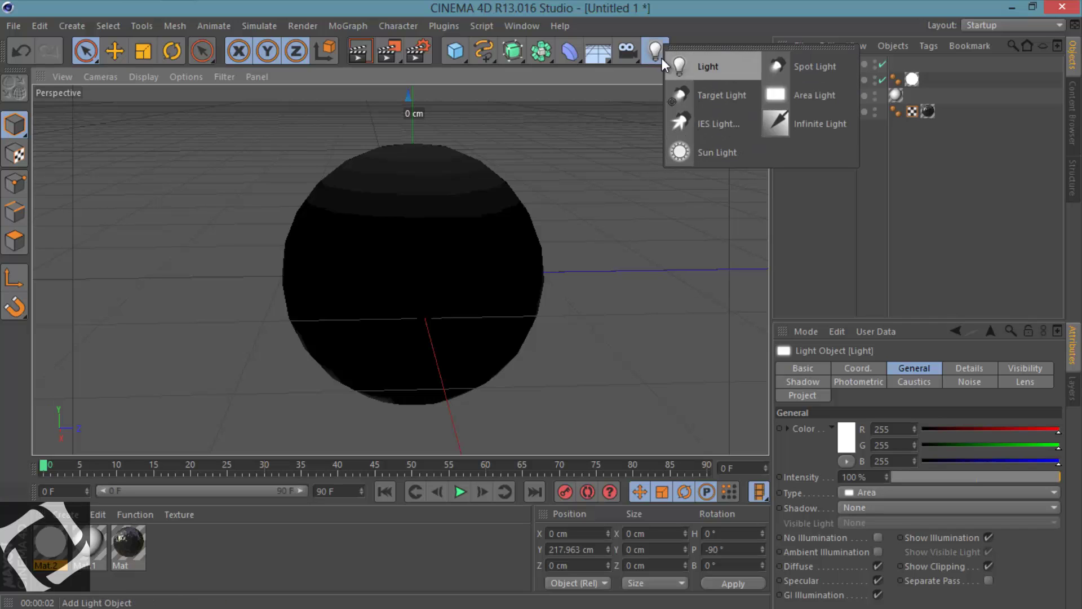
click(601, 58)
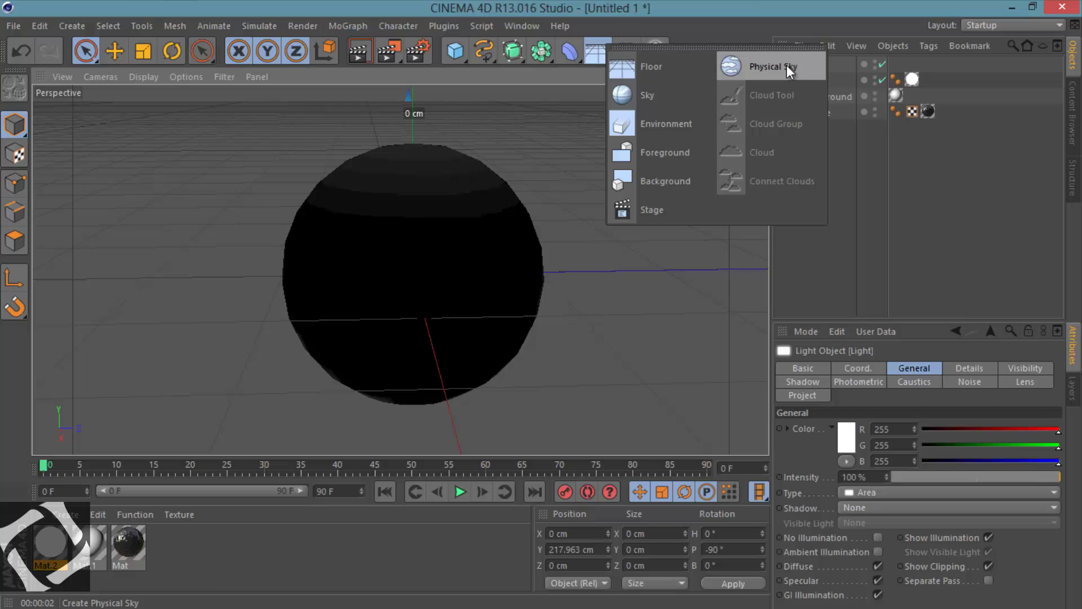
click(786, 65)
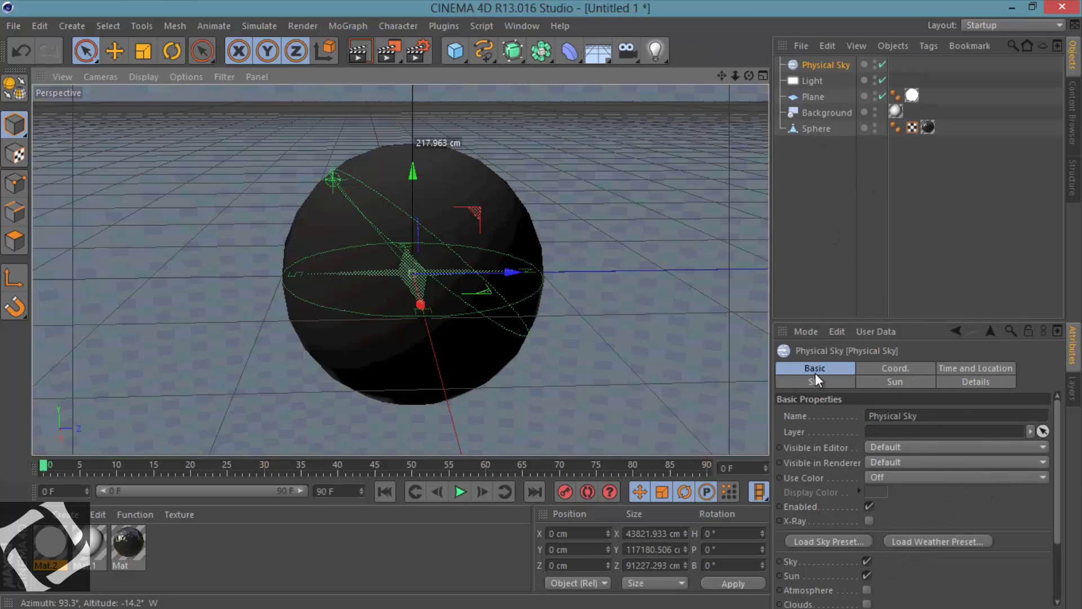
click(868, 560)
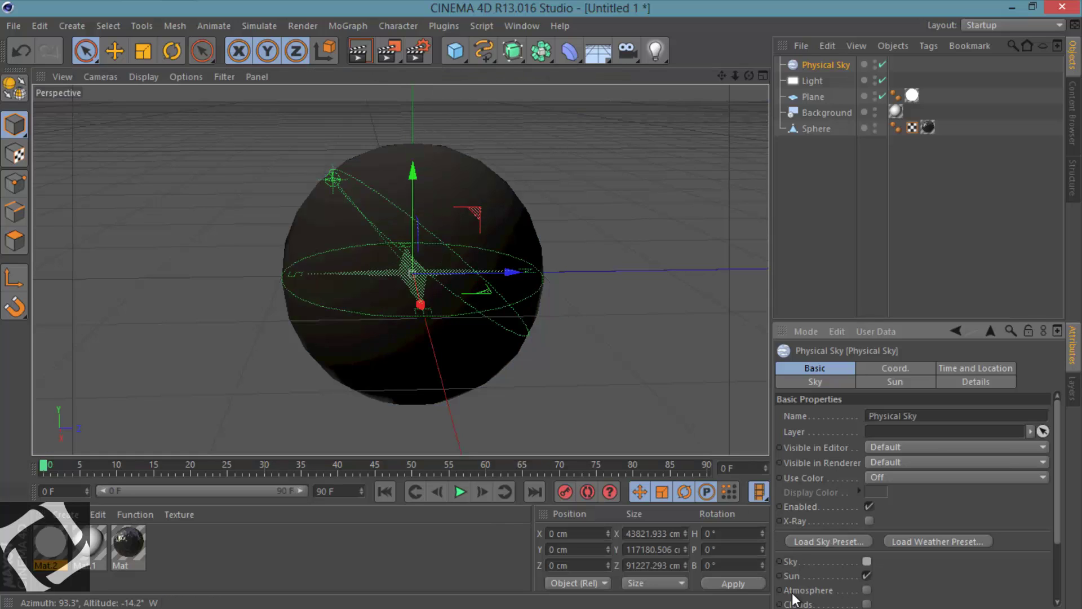
- Add a second point light, Light.1, placed below and right of the sphere
click(658, 57)
click(685, 63)
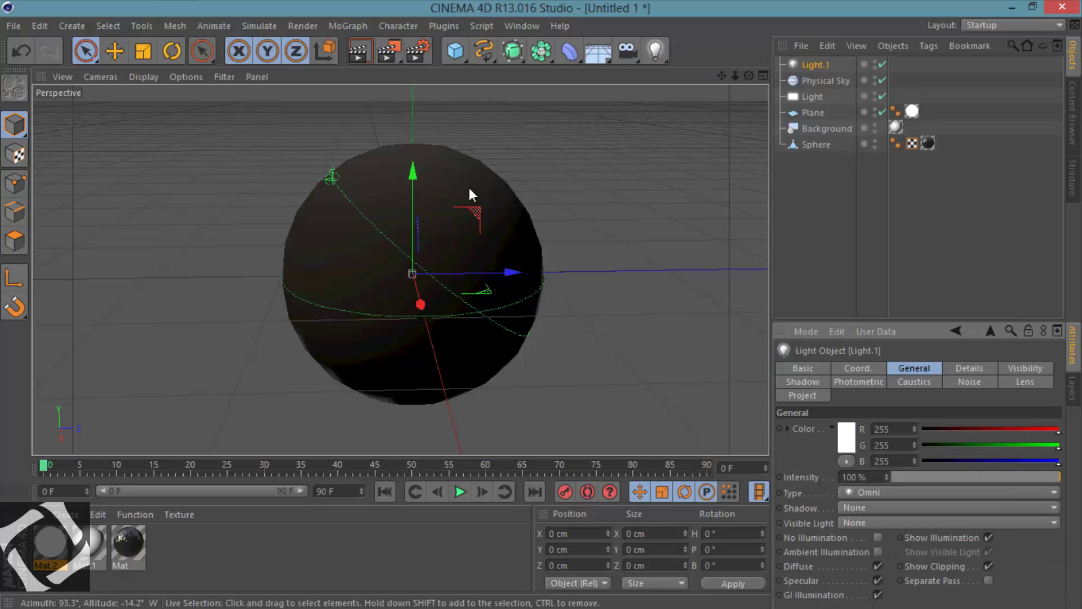
drag(415, 190, 428, 340)
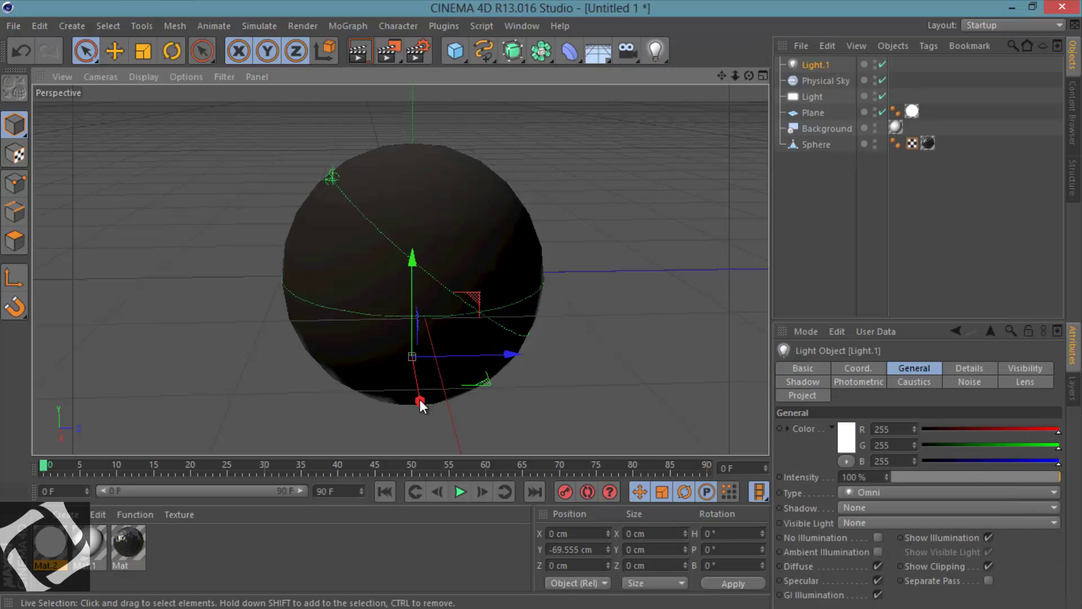
drag(420, 399, 542, 306)
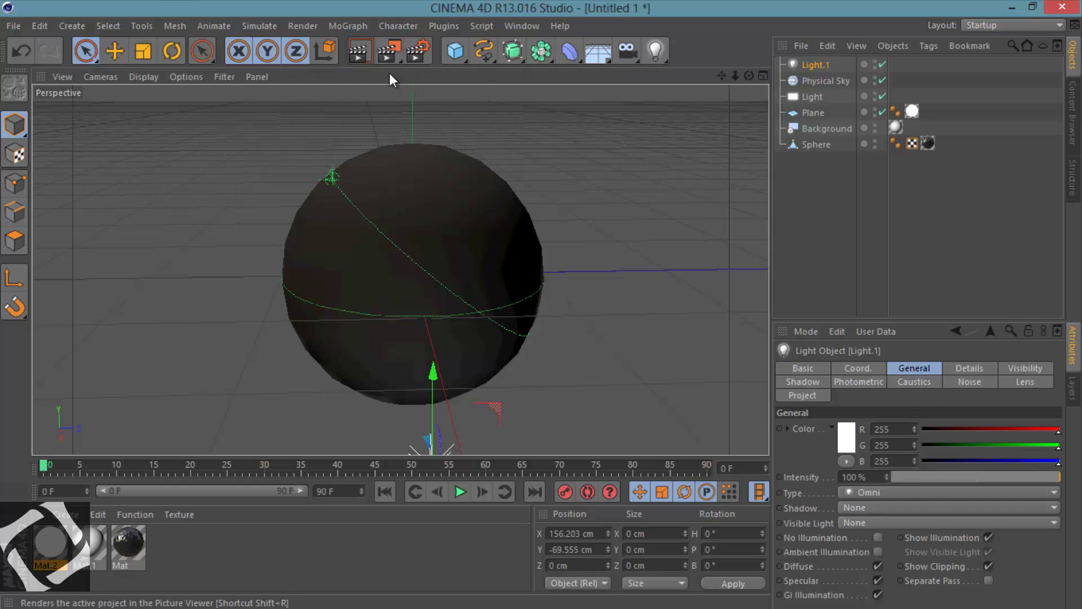
click(390, 52)
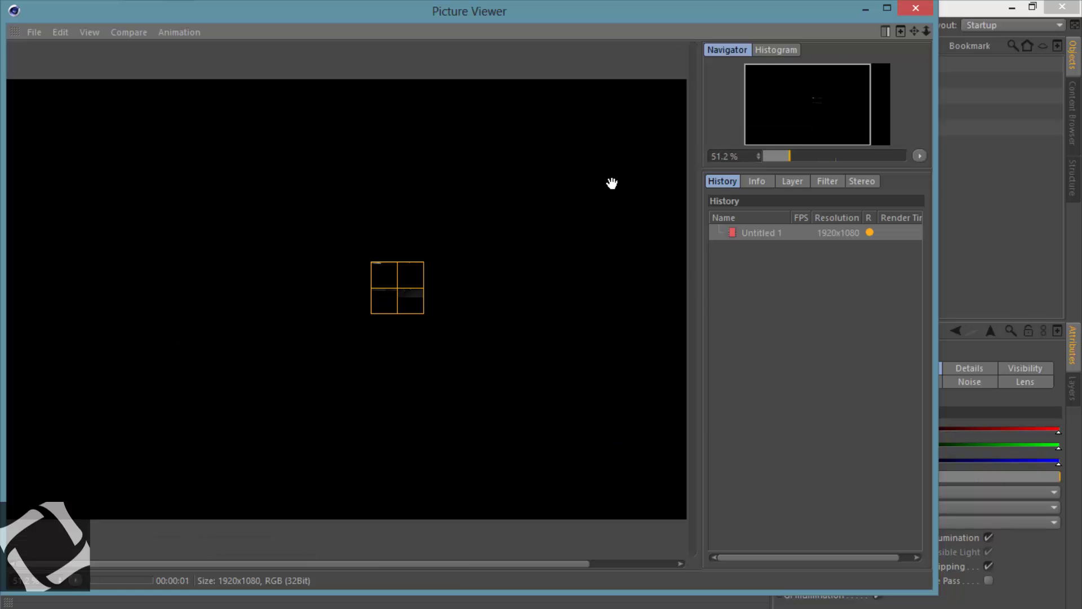
click(914, 10)
click(565, 368)
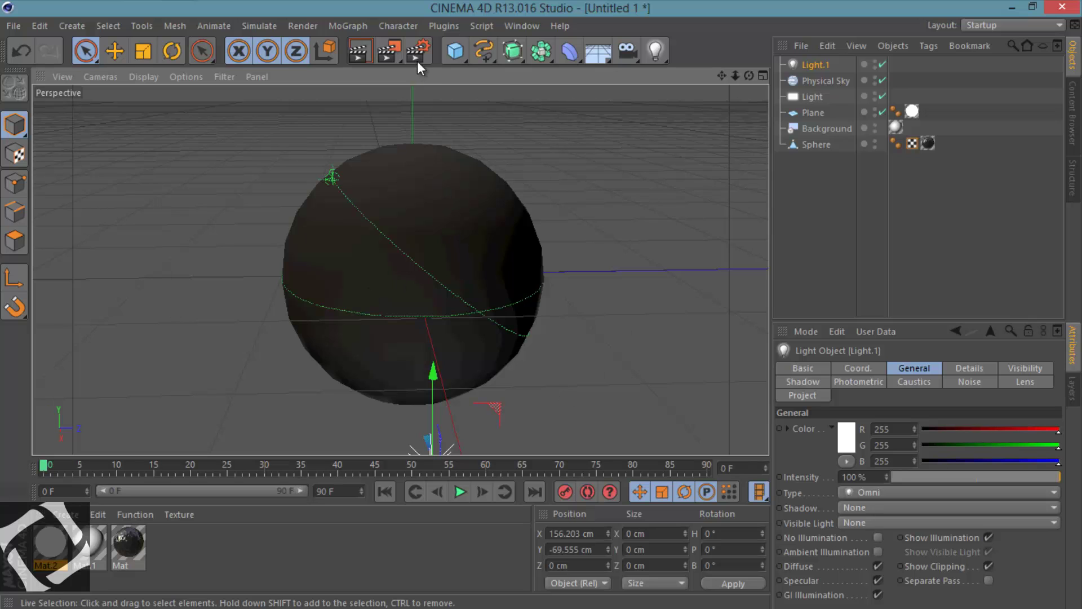
- Minimise Cinema 4D and browse File Explorer to wallpapers (H:) > Works > Tutorials
click(177, 10)
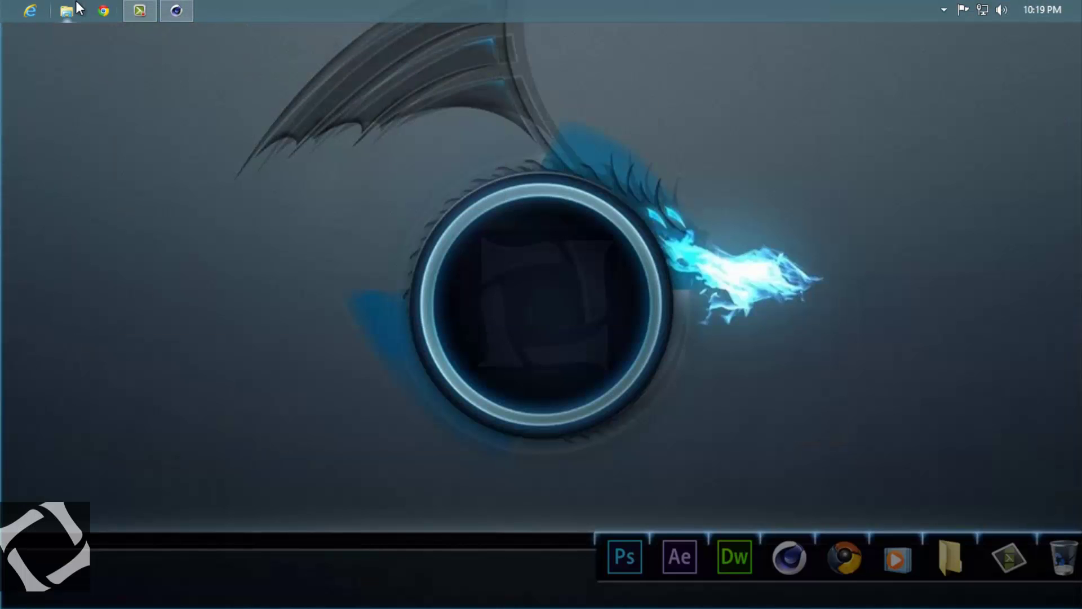
click(75, 12)
click(71, 349)
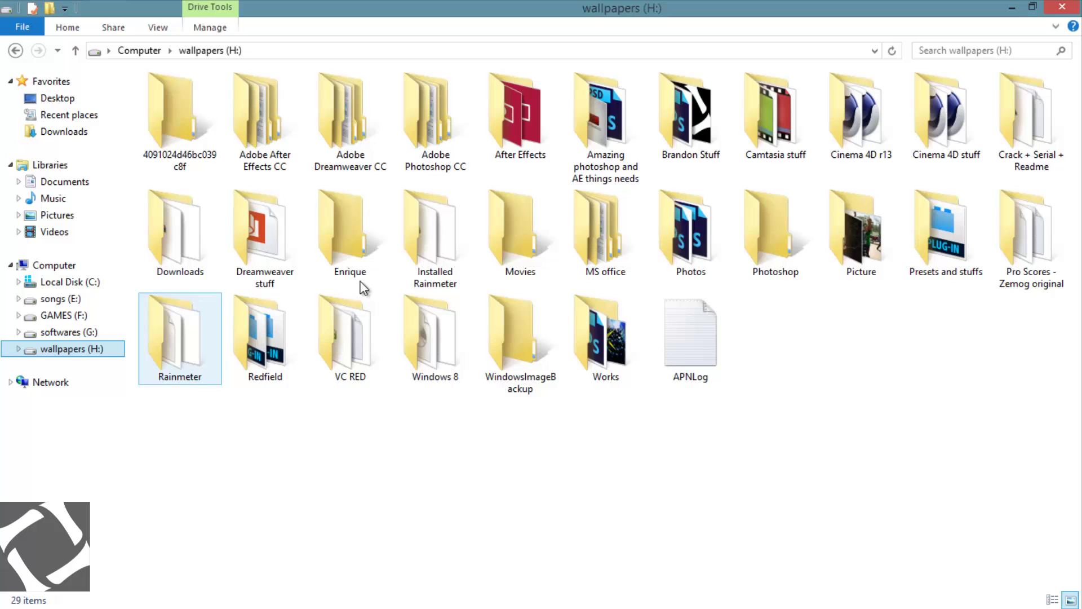
double_click(610, 347)
double_click(267, 135)
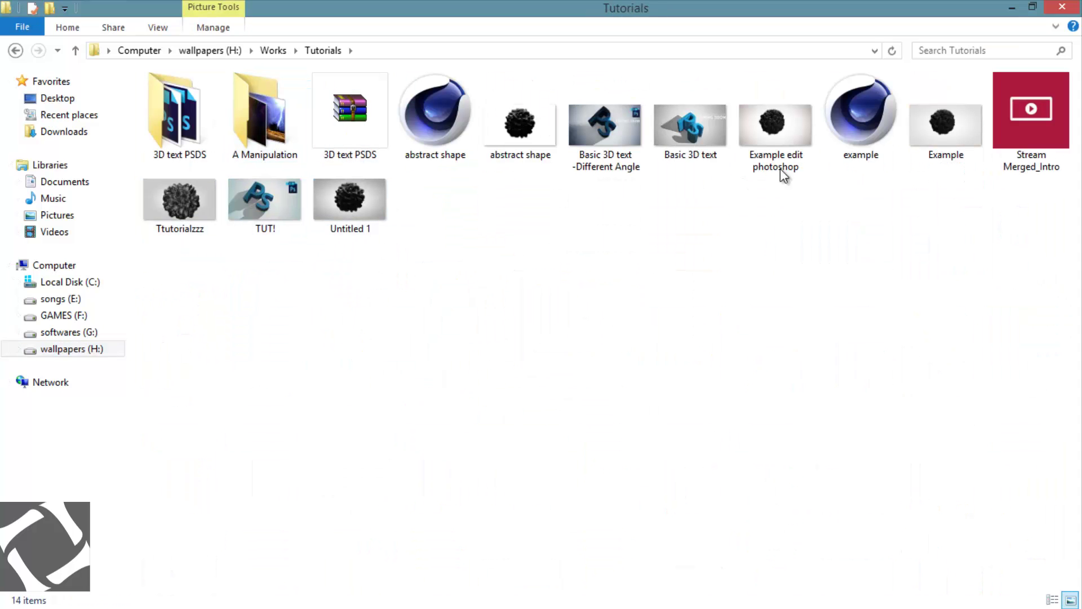
- Drag the Example image onto Photoshop to open it
click(938, 143)
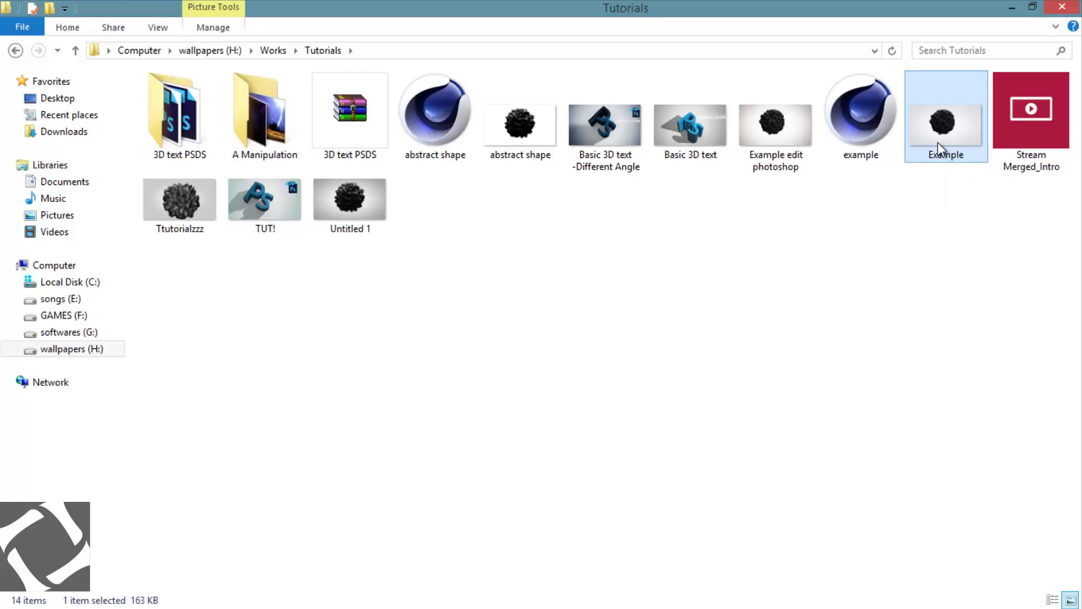
right_click(938, 142)
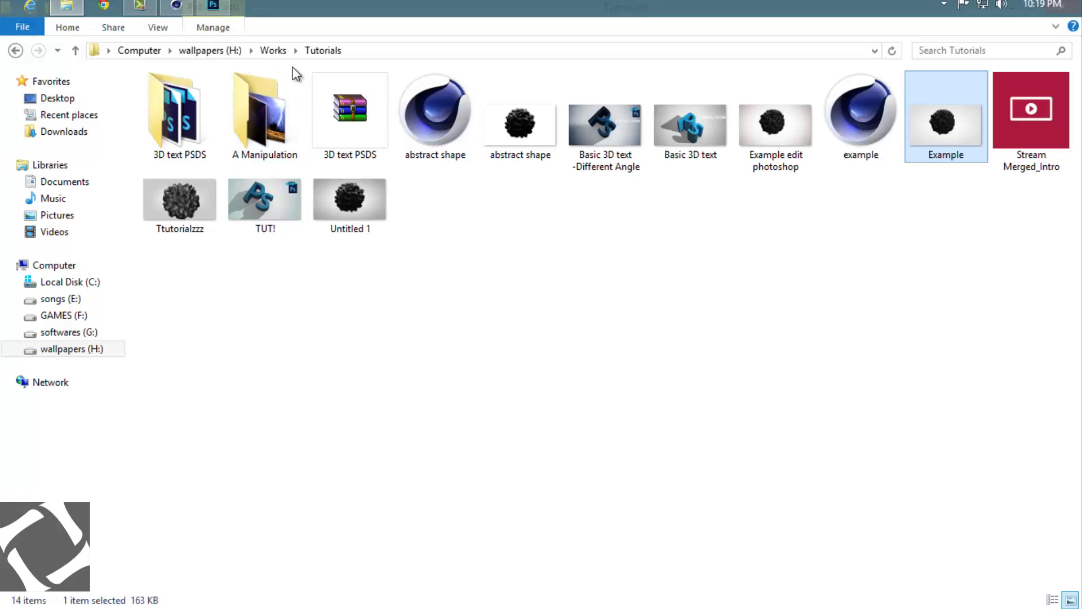
drag(417, 5, 411, 410)
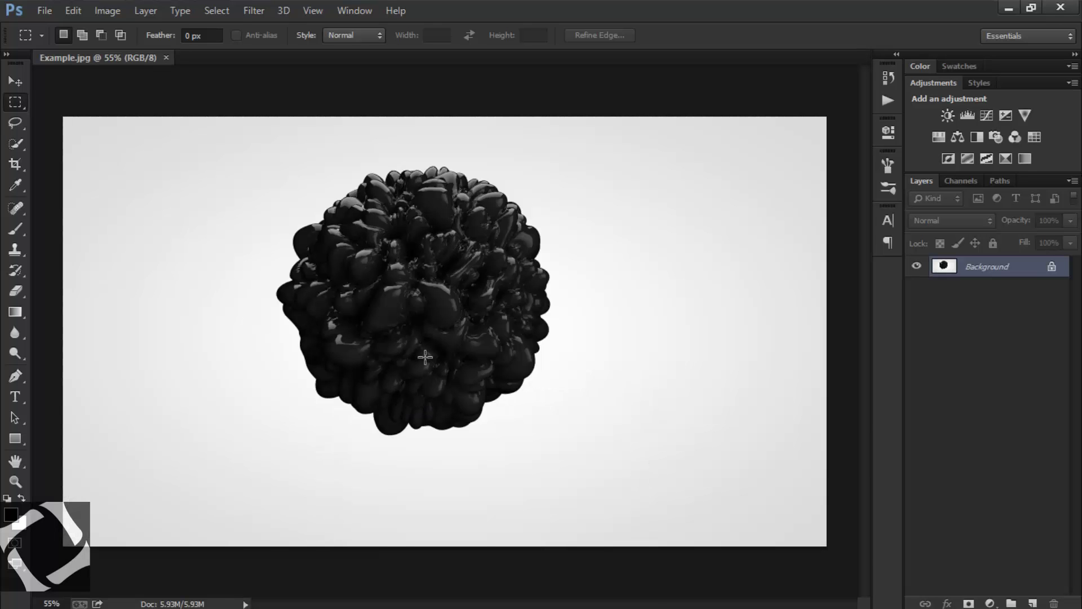
- Add a Curves adjustment layer and raise the curve to brighten the render
click(15, 82)
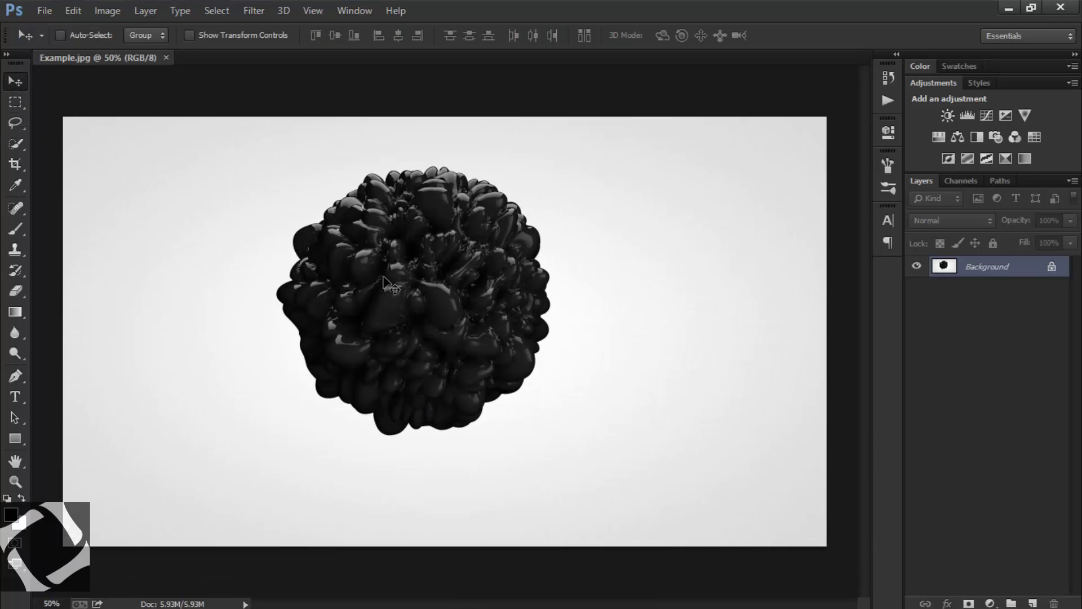
click(988, 116)
drag(800, 255, 793, 246)
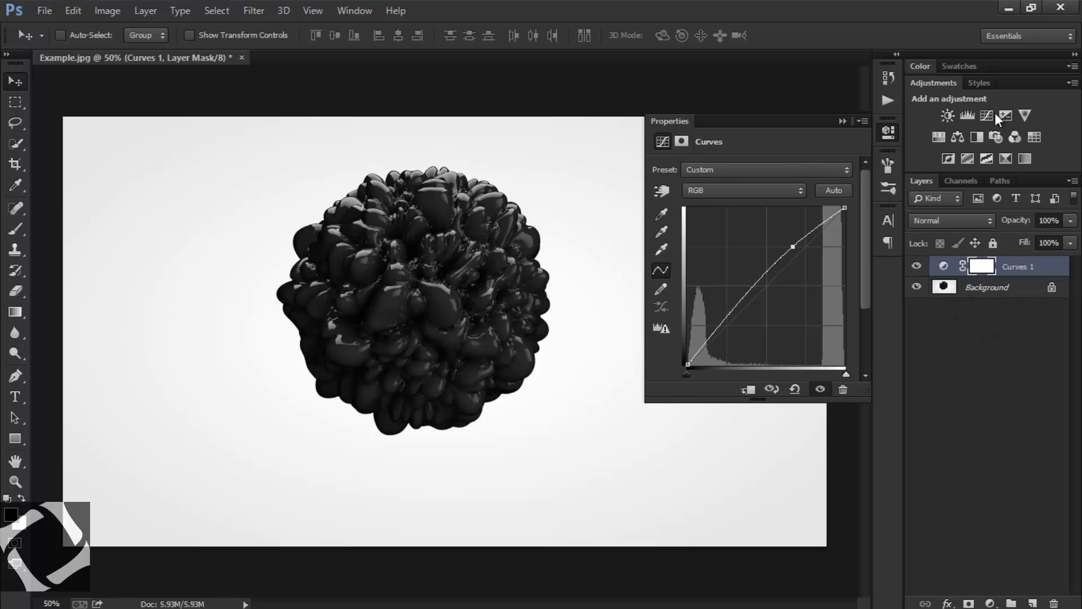
- Add a Levels layer with a raised black point and midtones at 0.86
click(967, 115)
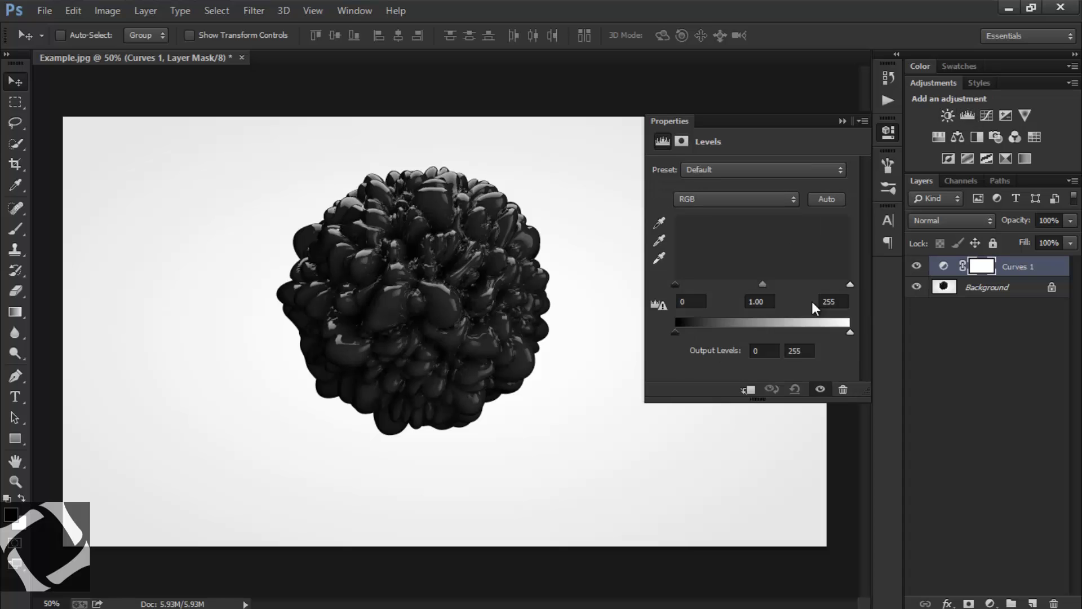
mouse_move(835, 292)
mouse_down()
mouse_move(817, 286)
mouse_move(846, 293)
mouse_up()
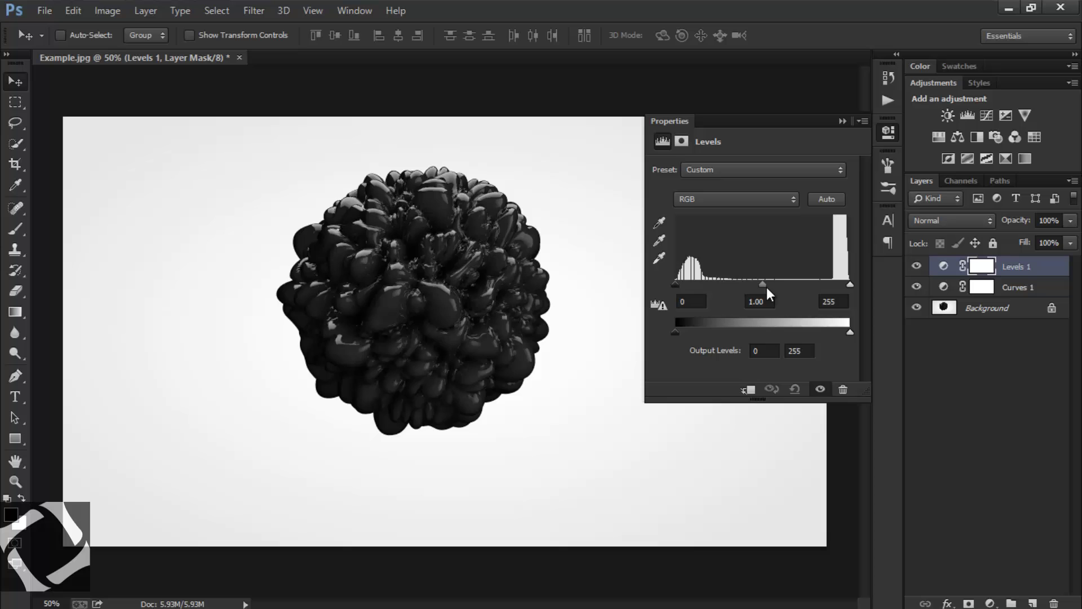
mouse_move(767, 288)
mouse_down()
mouse_move(801, 290)
mouse_move(772, 288)
mouse_up()
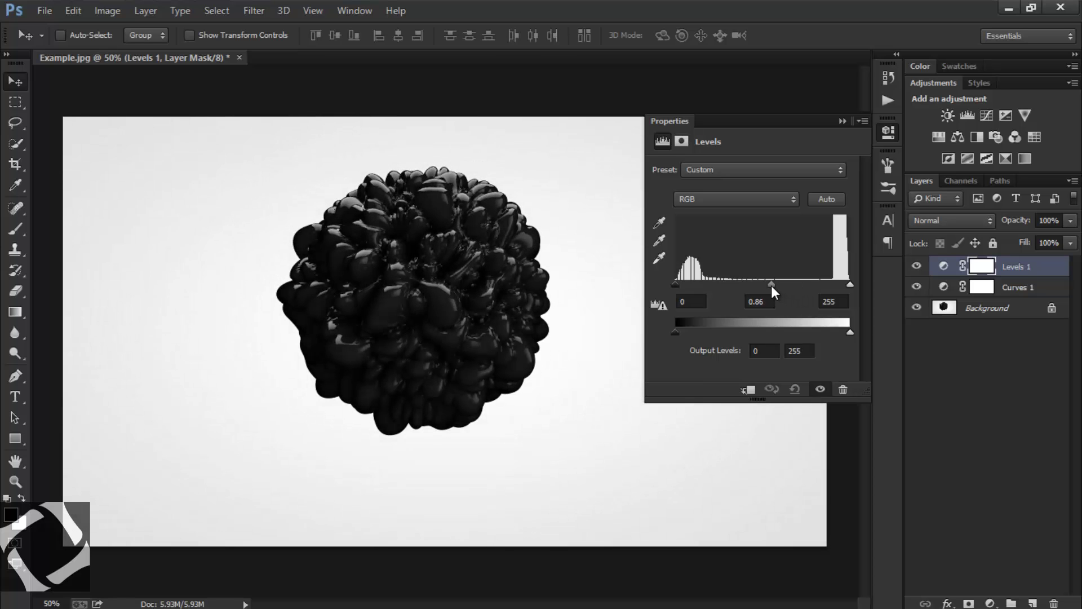
mouse_move(677, 283)
mouse_down()
mouse_move(698, 284)
mouse_move(674, 284)
mouse_up()
click(842, 122)
- Add a Hue/Saturation adjustment layer with the hue shifted to +15
click(939, 136)
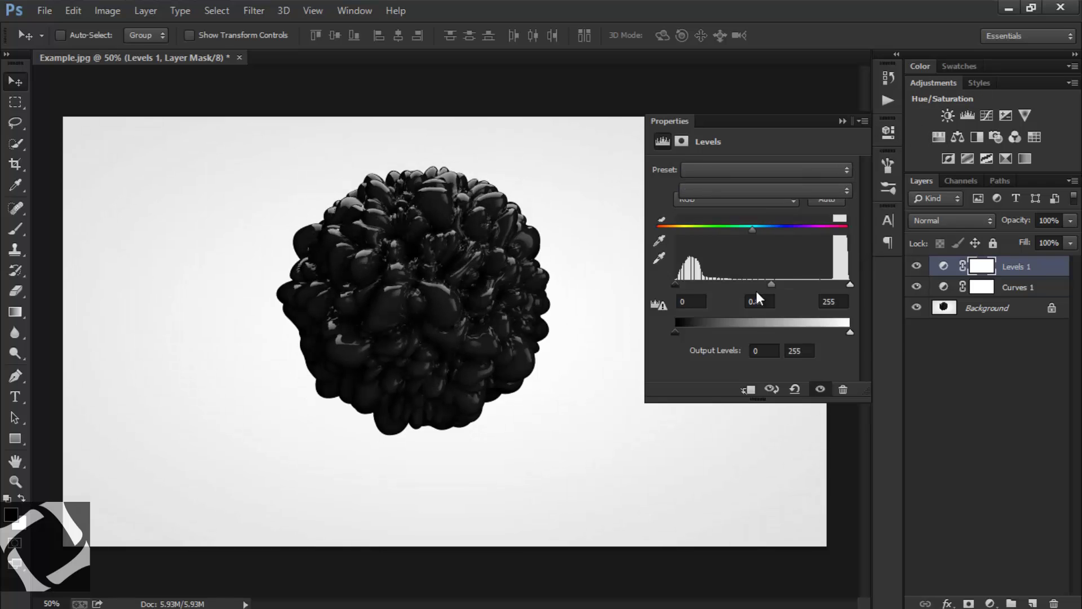
mouse_move(750, 230)
mouse_down()
mouse_move(781, 231)
mouse_move(768, 231)
mouse_up()
click(842, 121)
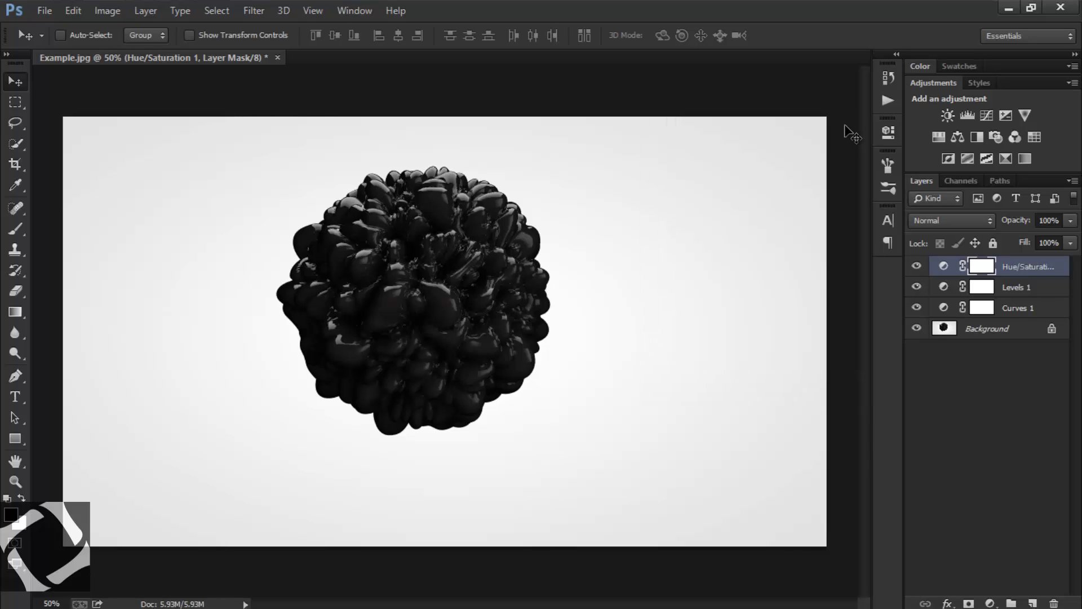
- Delete the Hue/Saturation layer, add a new layer, and load the 10_Scan_Line_Brushes_by_PAULW set
key(Delete)
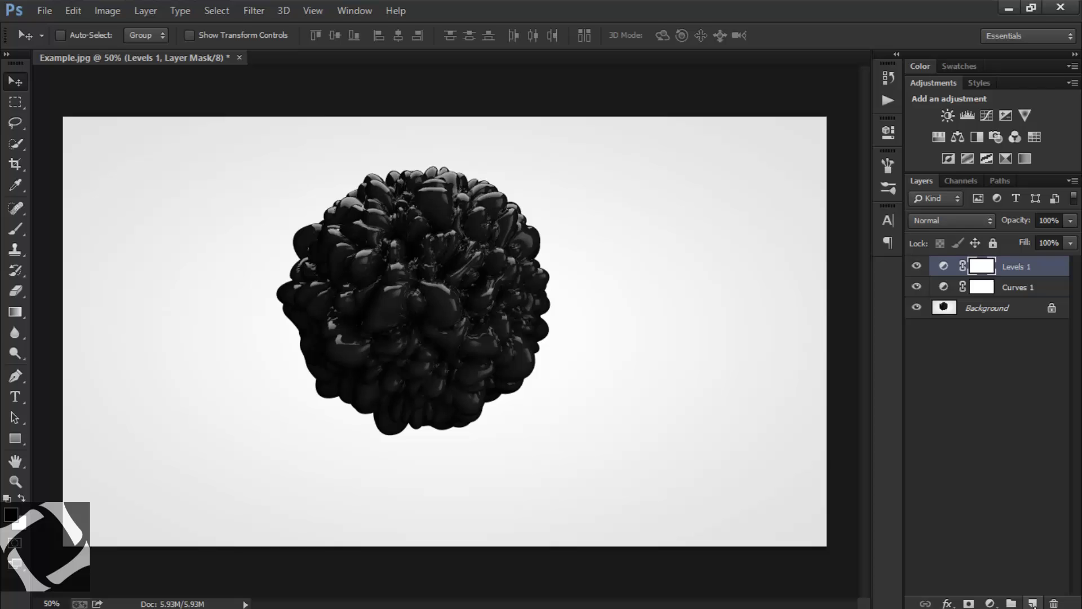
click(1032, 603)
key(b)
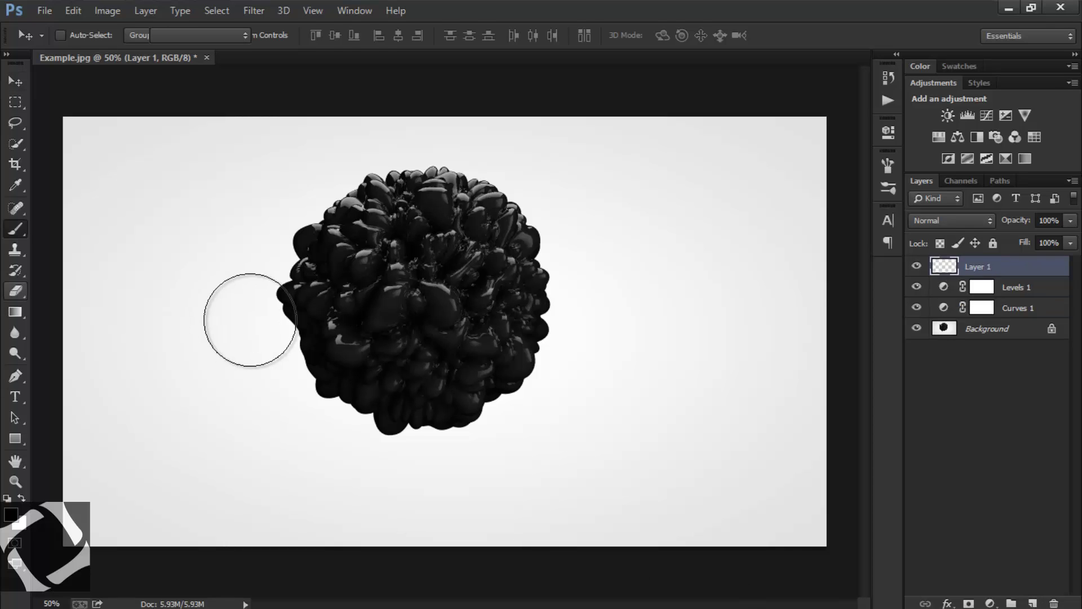
right_click(258, 317)
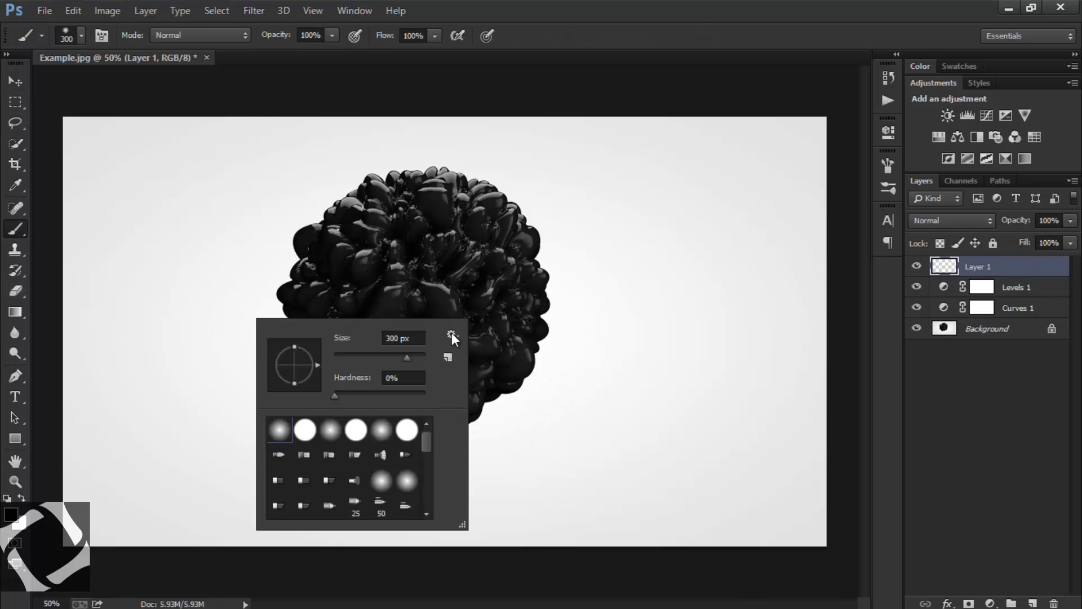
click(451, 334)
click(171, 325)
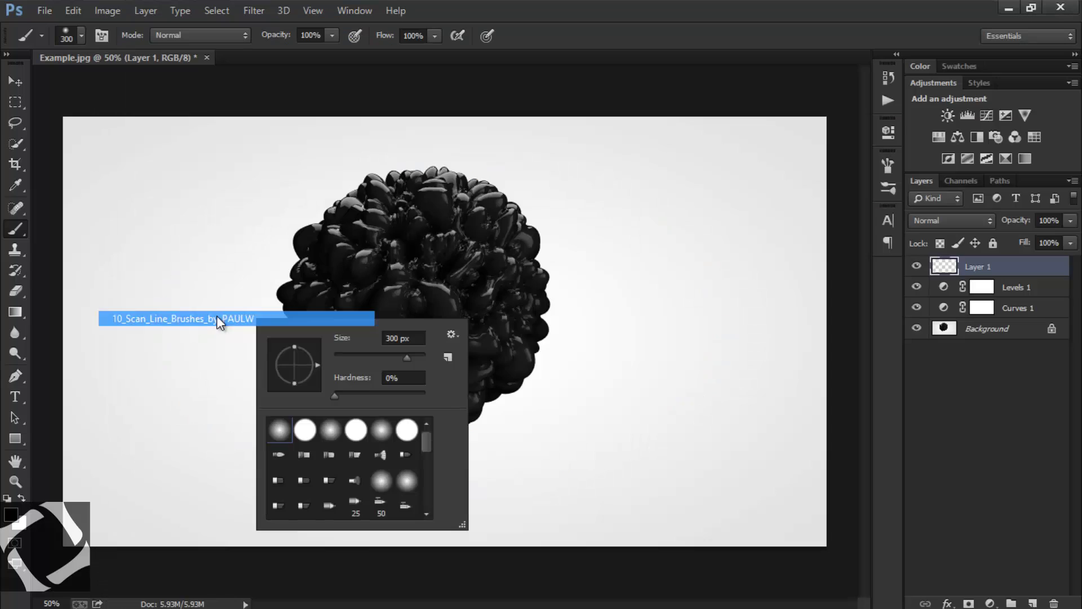
click(471, 244)
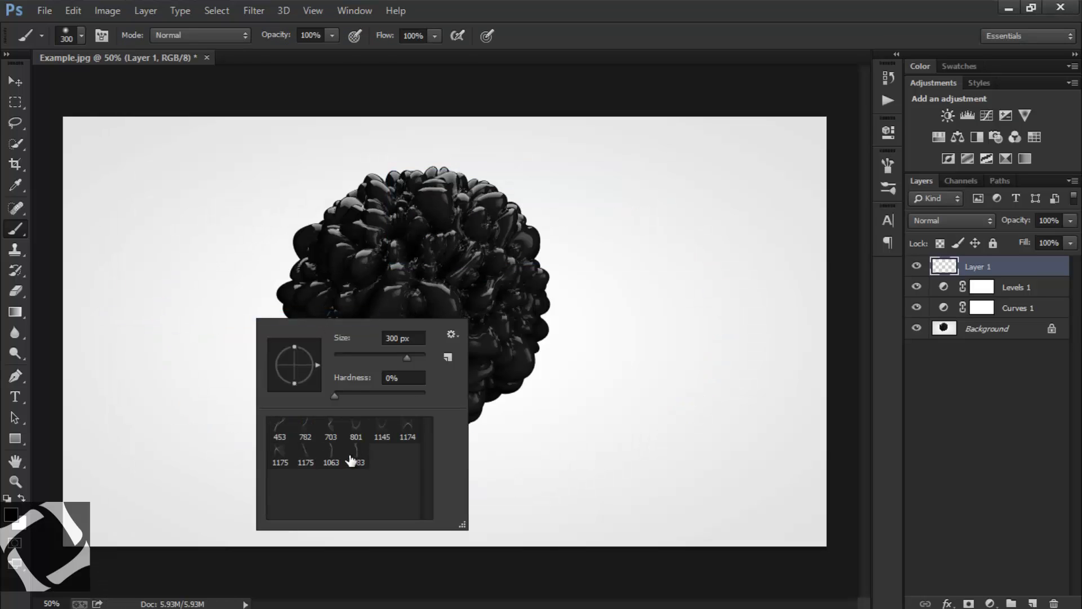
- Stamp wavy scan lines across the canvas with the 1145 brush at size 1700
click(352, 458)
double_click(383, 438)
alt+scroll(444, 330, down, 1)
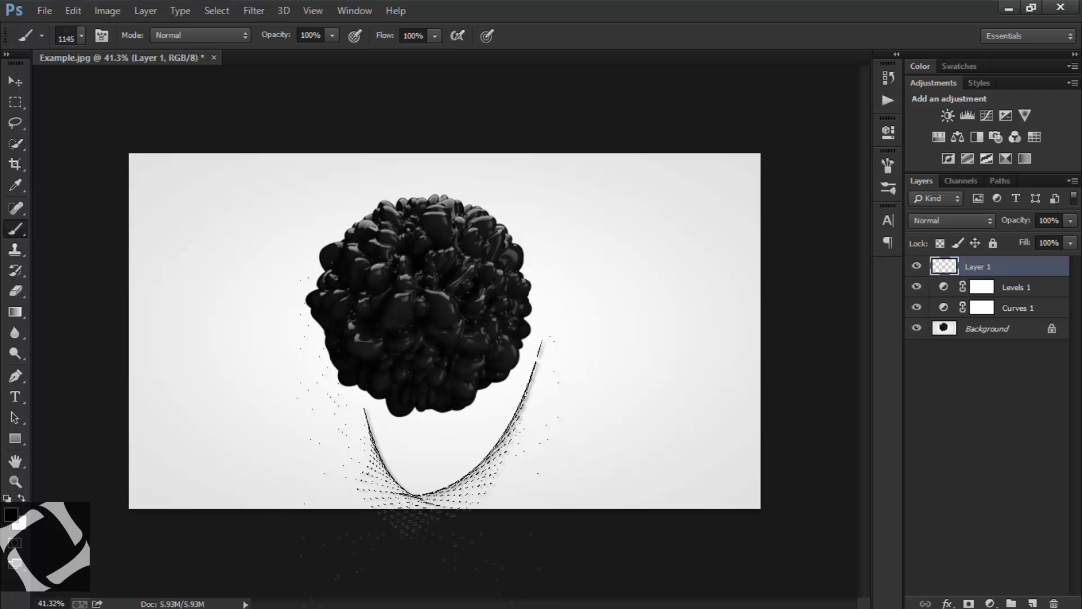
key(period)
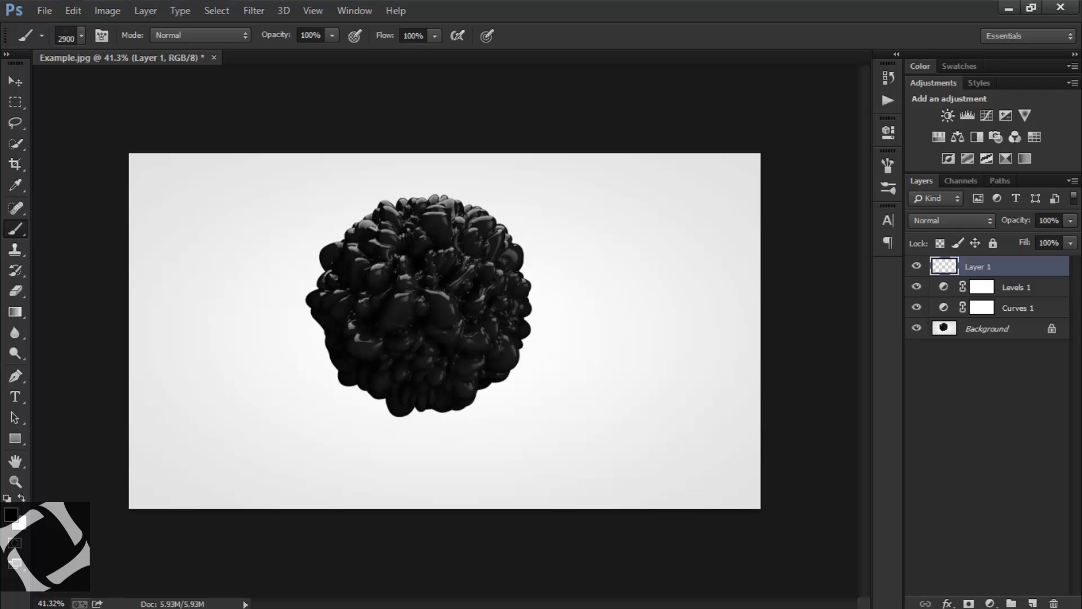
click(445, 329)
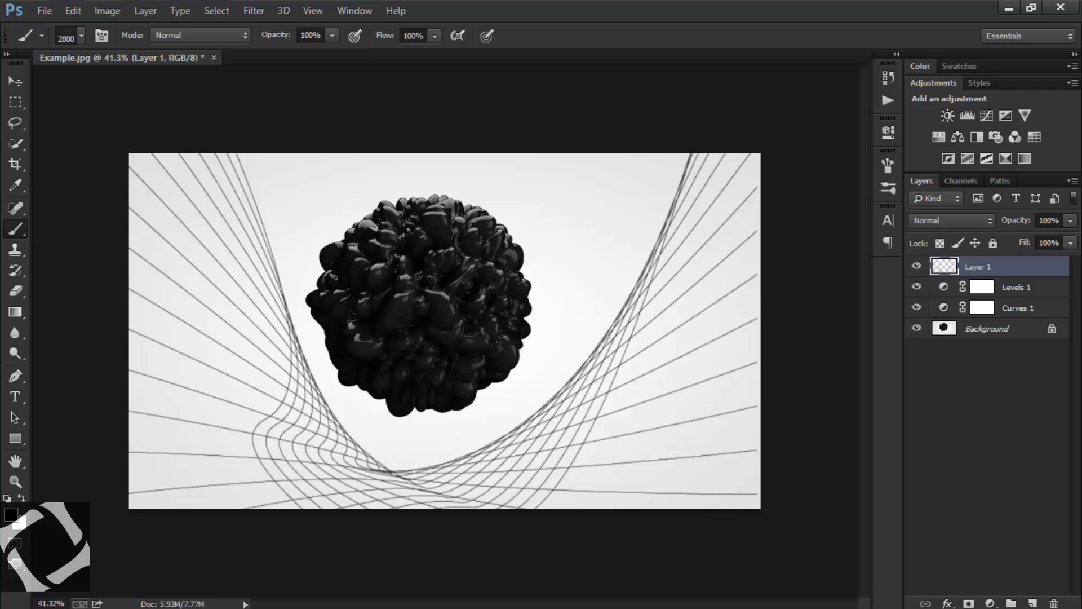
- Paint a dashed stroke with the 453 brush at 500, then undo a 1400 stamp
right_click(542, 396)
click(509, 462)
key(Return)
mouse_move(507, 451)
mouse_down()
mouse_move(641, 303)
mouse_move(665, 260)
mouse_up()
key(bracketright)
key(bracketright)
key(bracketright)
key(bracketright)
key(bracketright)
key(bracketright)
key(bracketright)
key(bracketright)
key(bracketright)
click(586, 338)
key(ctrl+z)
- Try a 1063 brush stamp at size 1800 on the right edge, then undo it
right_click(742, 488)
double_click(801, 545)
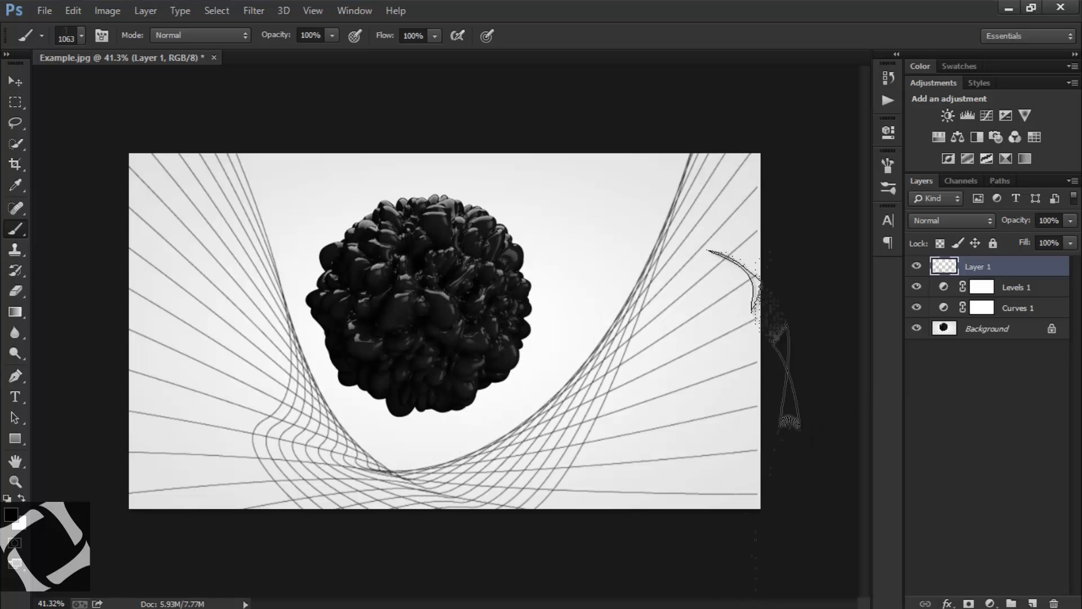
key(bracketright)
key(bracketright)
key(bracketright)
key(bracketright)
key(bracketright)
key(bracketright)
key(bracketright)
key(bracketright)
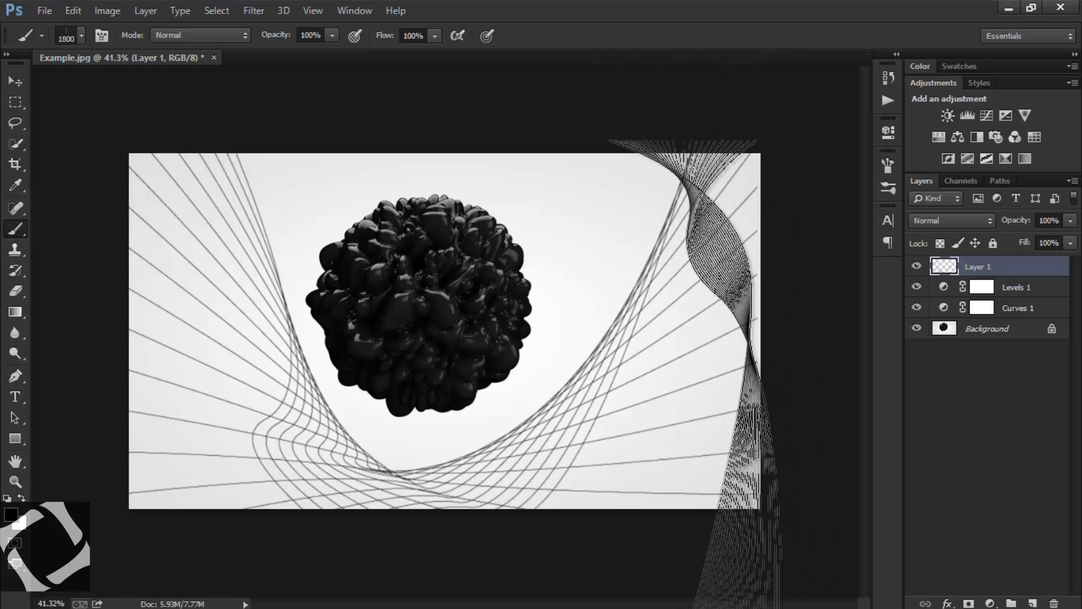
click(696, 348)
key(ctrl+z)
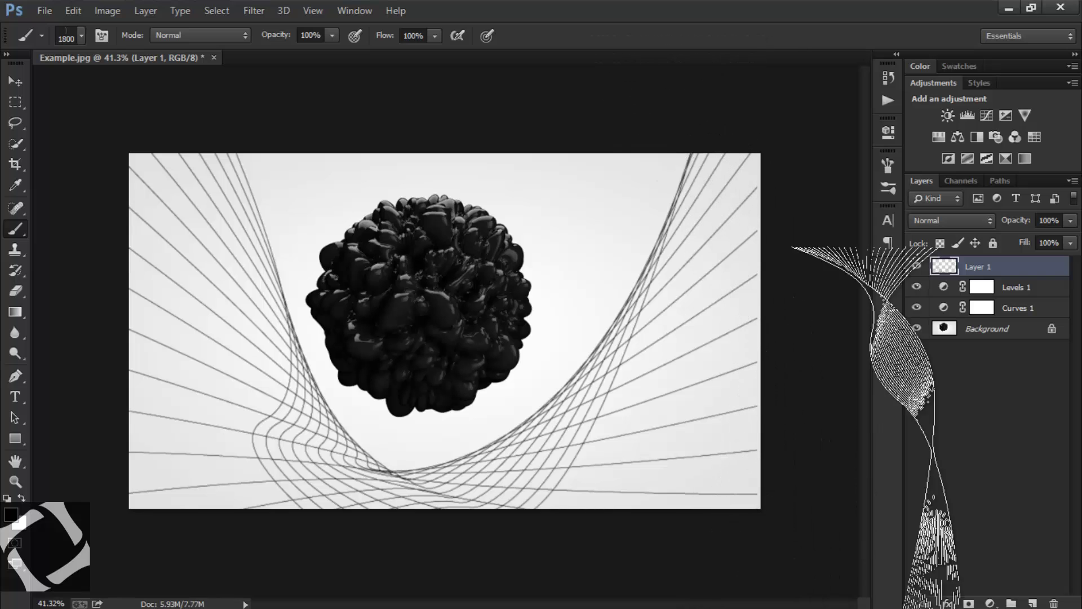
- Reselect the 453 scan line brush and fit the whole image on screen
right_click(234, 309)
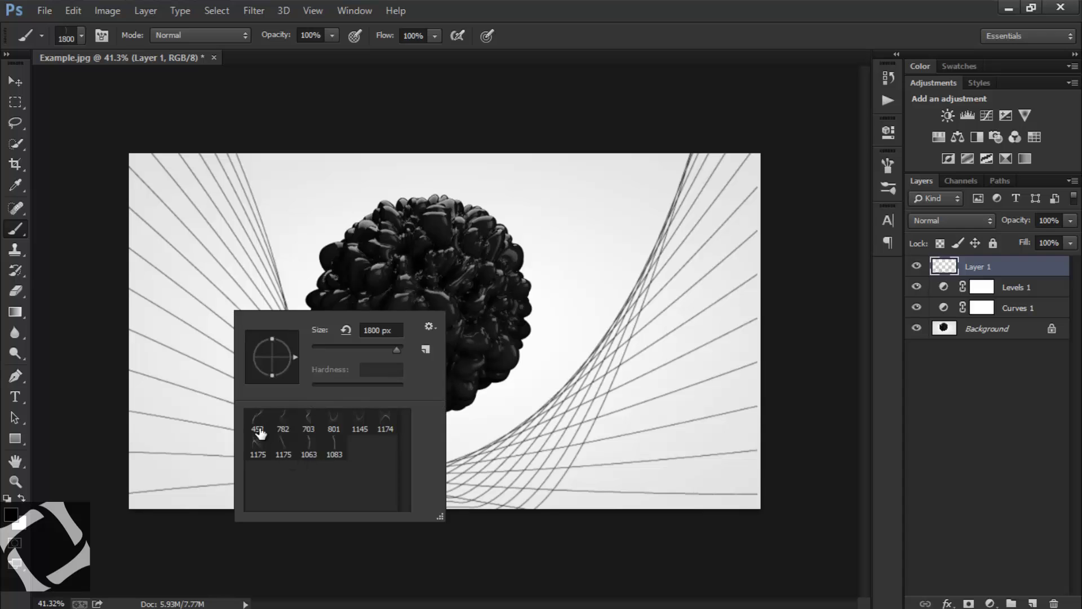
double_click(259, 432)
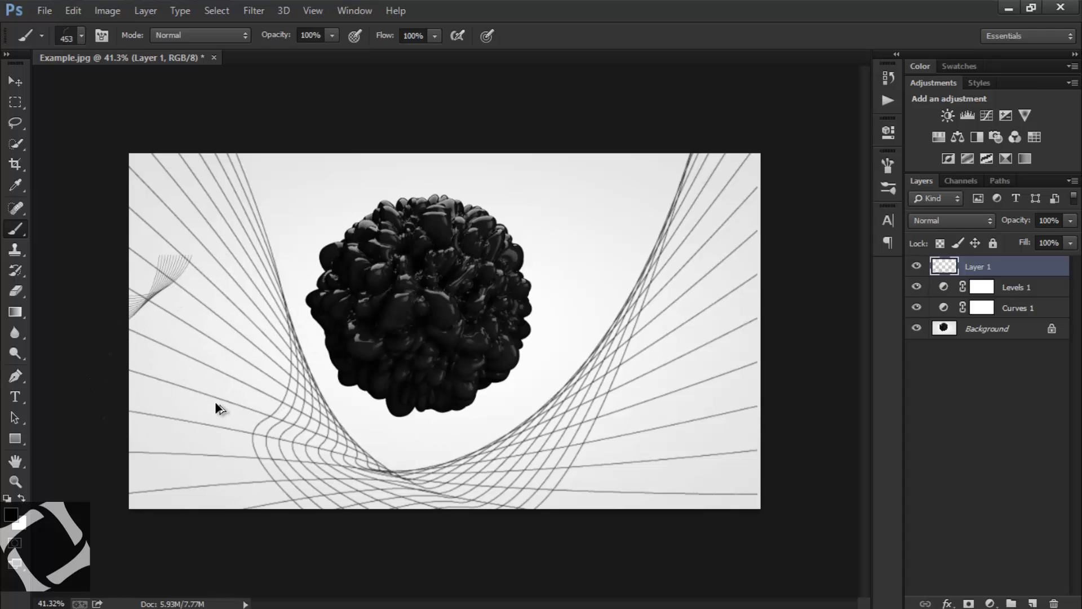
key(ctrl+plus)
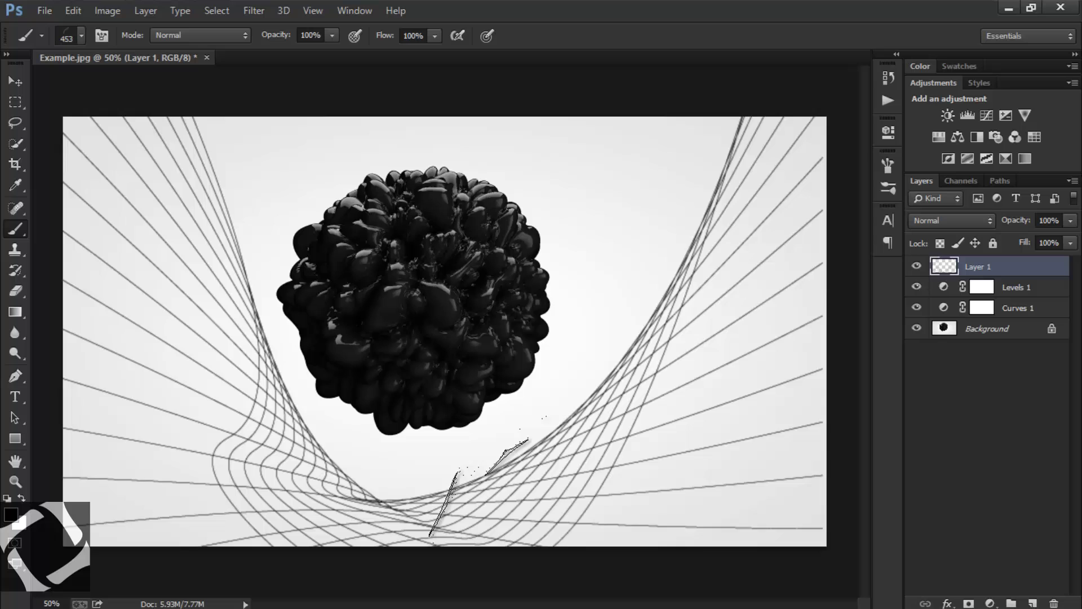
key(ctrl+0)
- Open Liquid_splash3.png from the Photoshop and AE resources folder via File > Open
click(48, 15)
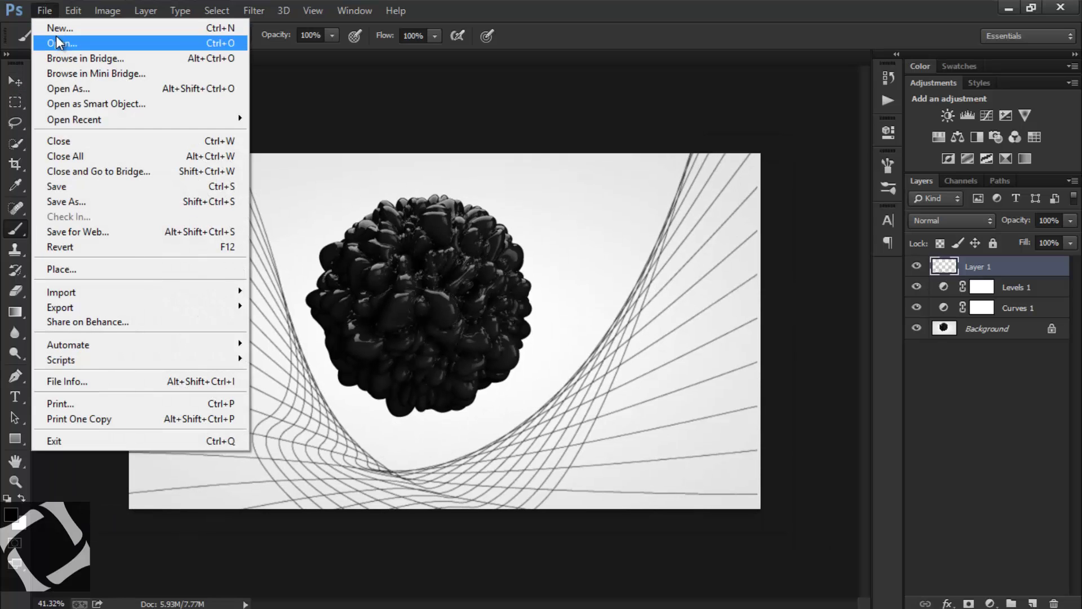
click(56, 36)
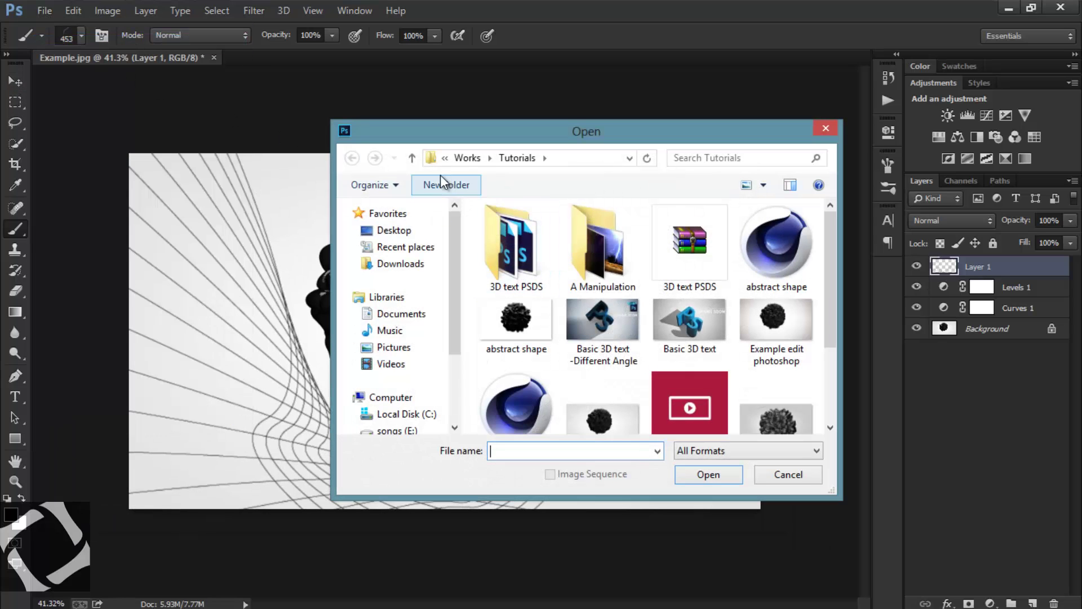
click(412, 158)
click(412, 158)
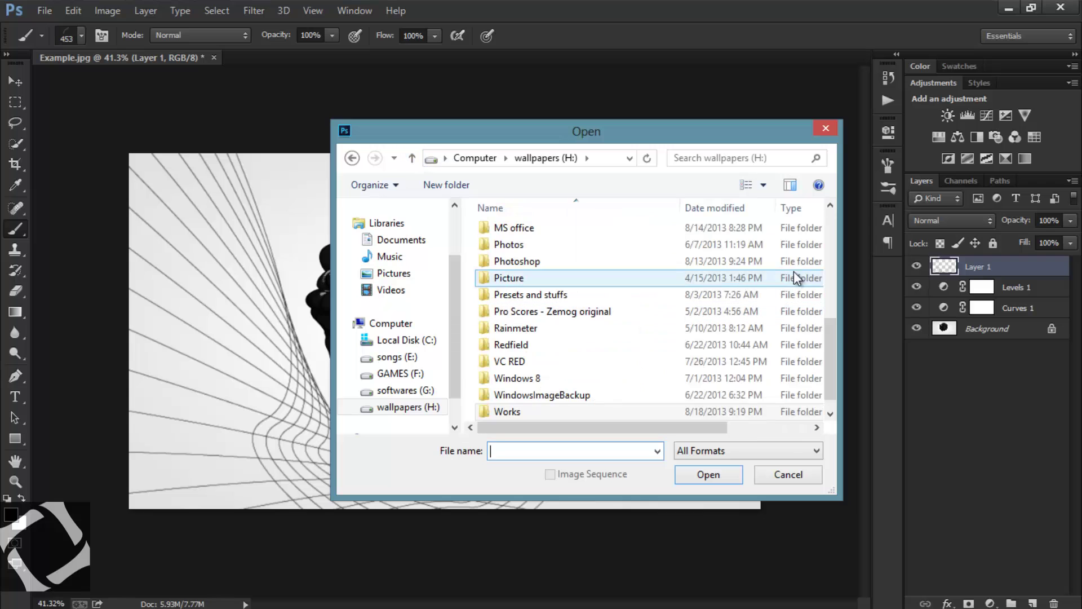
mouse_move(834, 339)
mouse_down()
mouse_move(836, 222)
mouse_move(817, 289)
mouse_move(822, 248)
mouse_move(764, 367)
mouse_up()
double_click(648, 297)
double_click(674, 306)
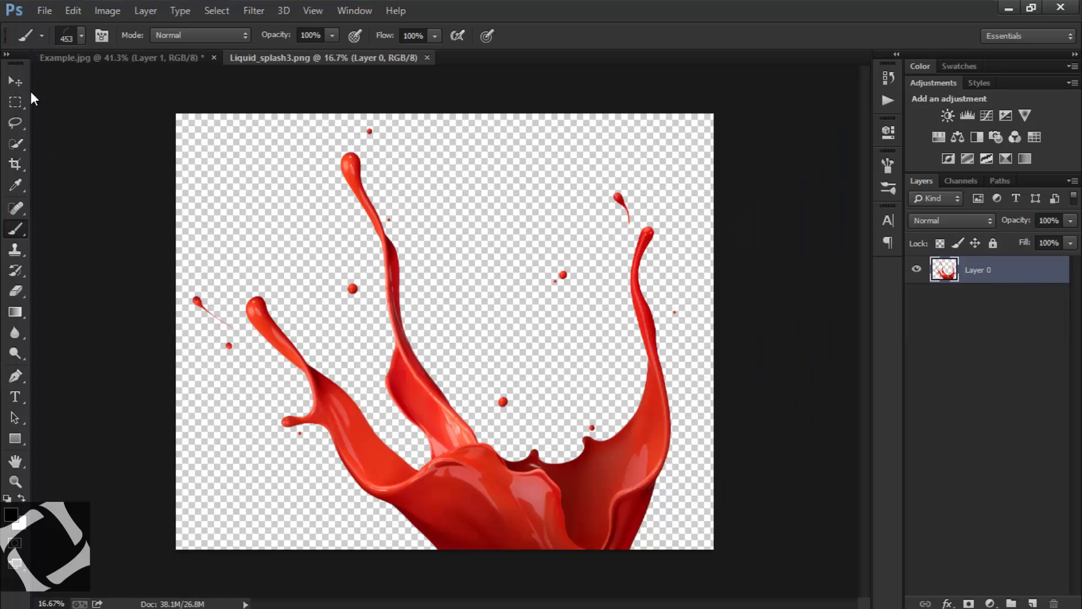
- Drag the splash into Example.jpg as Layer 2, then cancel a first resize attempt
click(16, 81)
drag(438, 370, 451, 451)
alt+scroll(451, 451, down, 1)
key(ctrl+t)
alt+scroll(466, 471, down, 2)
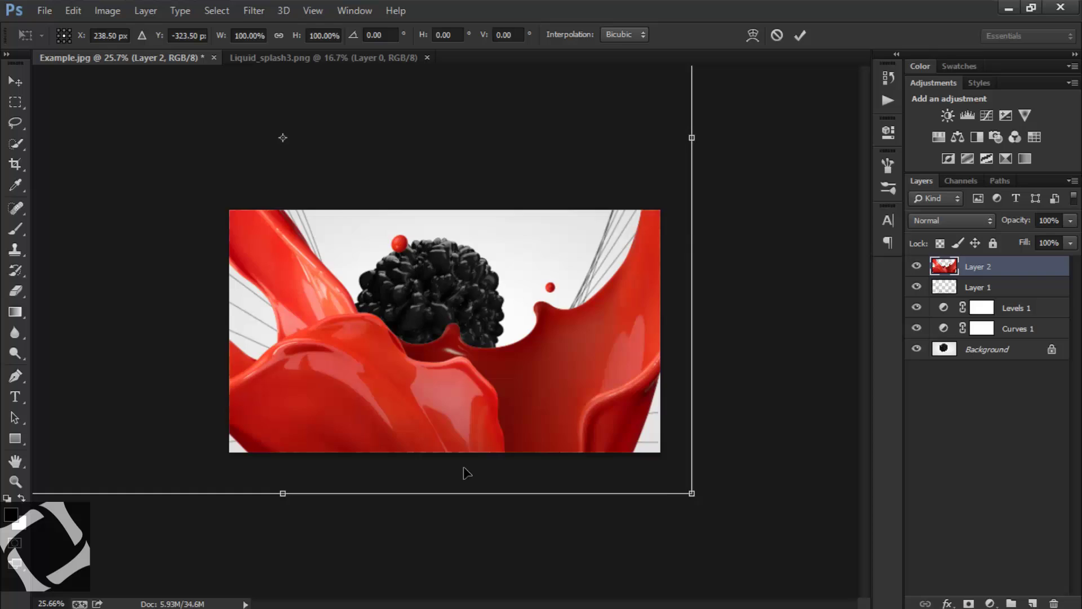
alt+shift+drag(616, 443, 488, 332)
drag(407, 325, 455, 431)
alt+drag(534, 437, 444, 414)
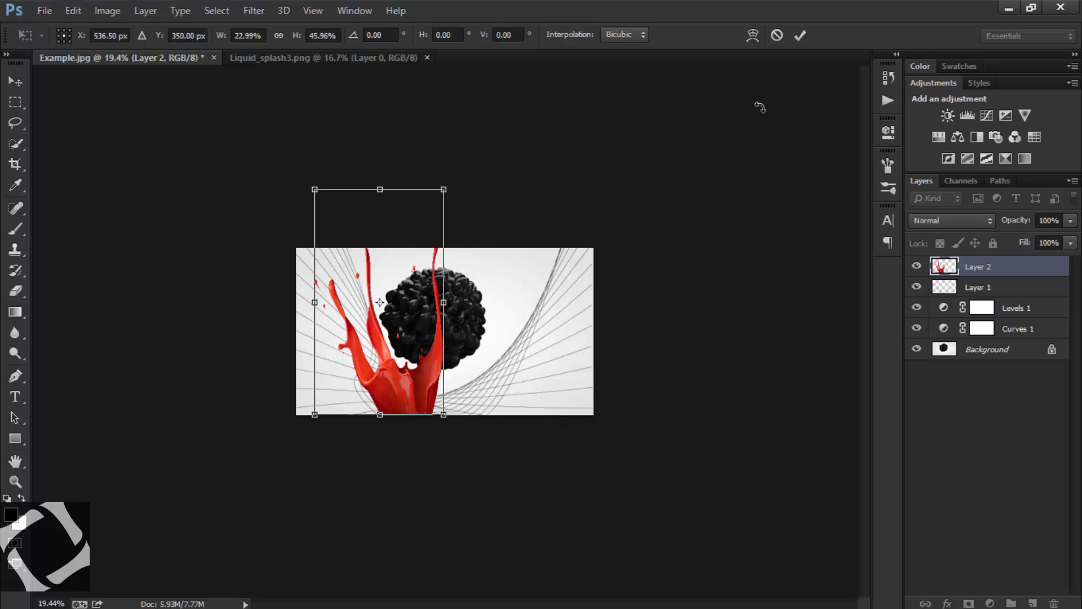
click(778, 36)
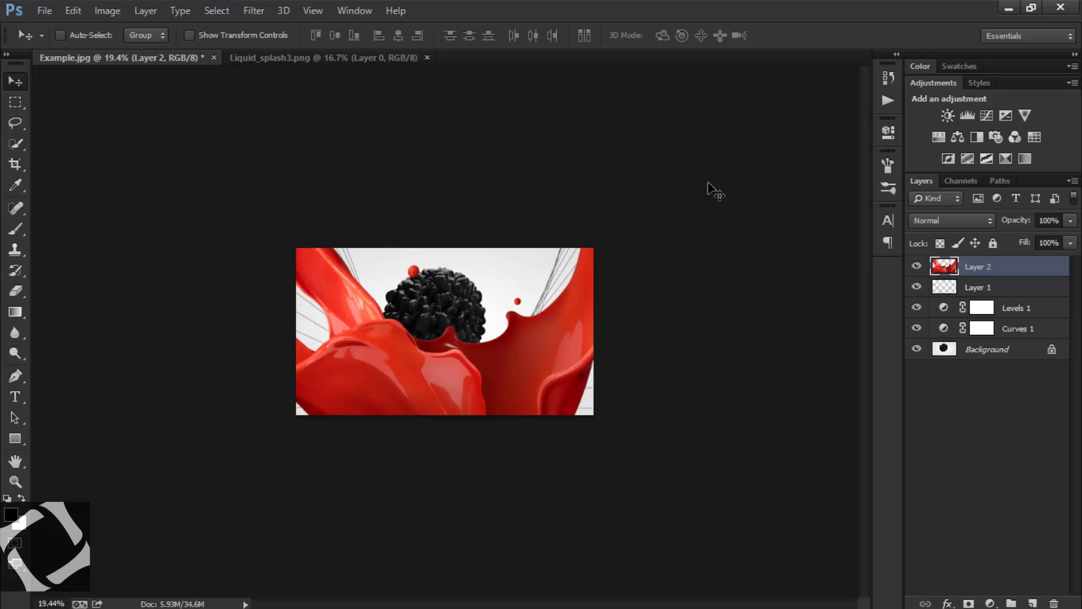
- Scale the splash proportionally to 28.88% and position it beneath the sphere
key(ctrl+t)
alt+scroll(611, 439, down, 3)
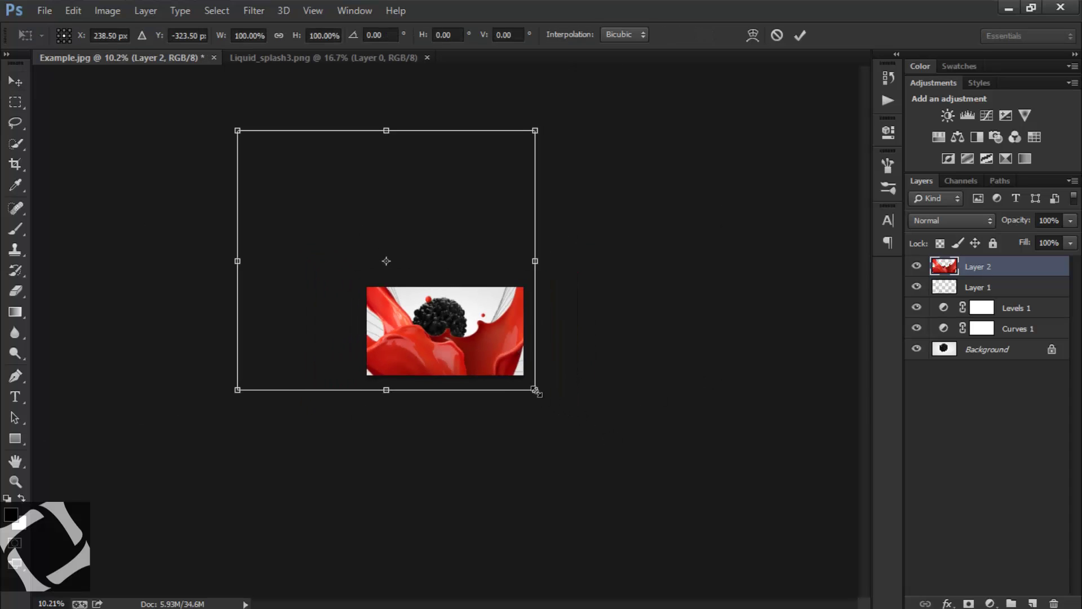
alt+shift+drag(536, 390, 451, 367)
key(ctrl+plus)
key(ctrl+plus)
key(ctrl+plus)
key(ctrl+plus)
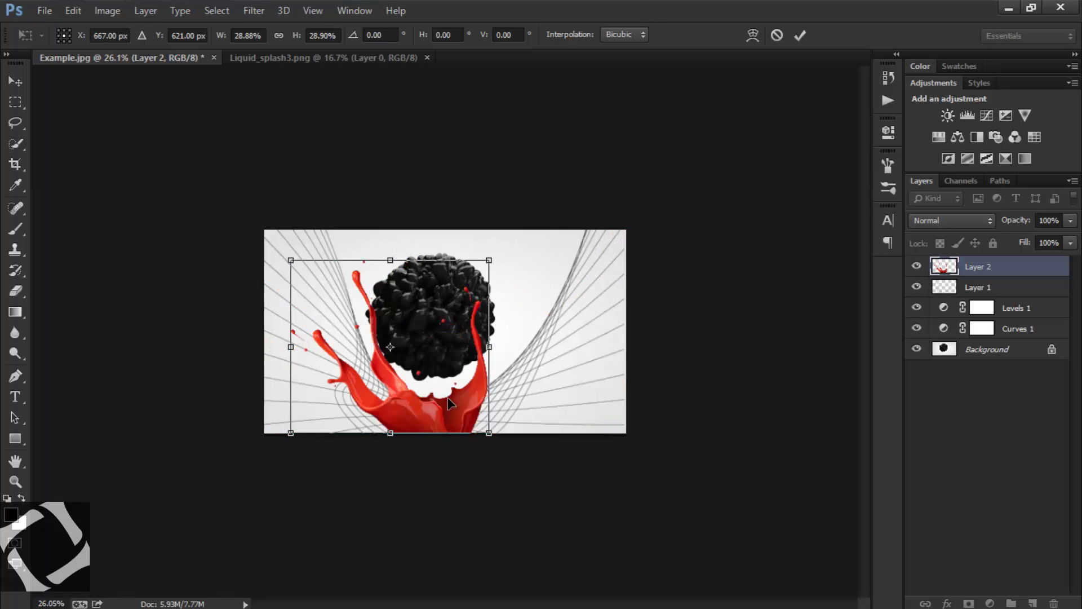
drag(454, 458, 460, 455)
double_click(456, 455)
alt+scroll(450, 455, up, 1)
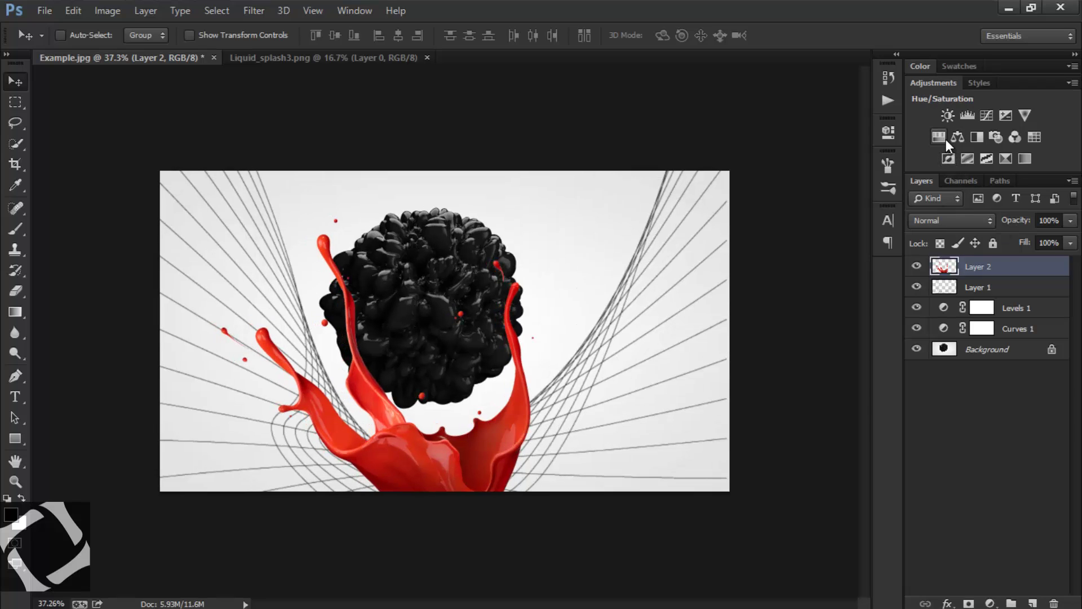
- Add a Hue/Saturation layer clipped to Layer 2: Hue +44, Saturation -15, Lightness +7
click(938, 137)
drag(755, 231, 762, 304)
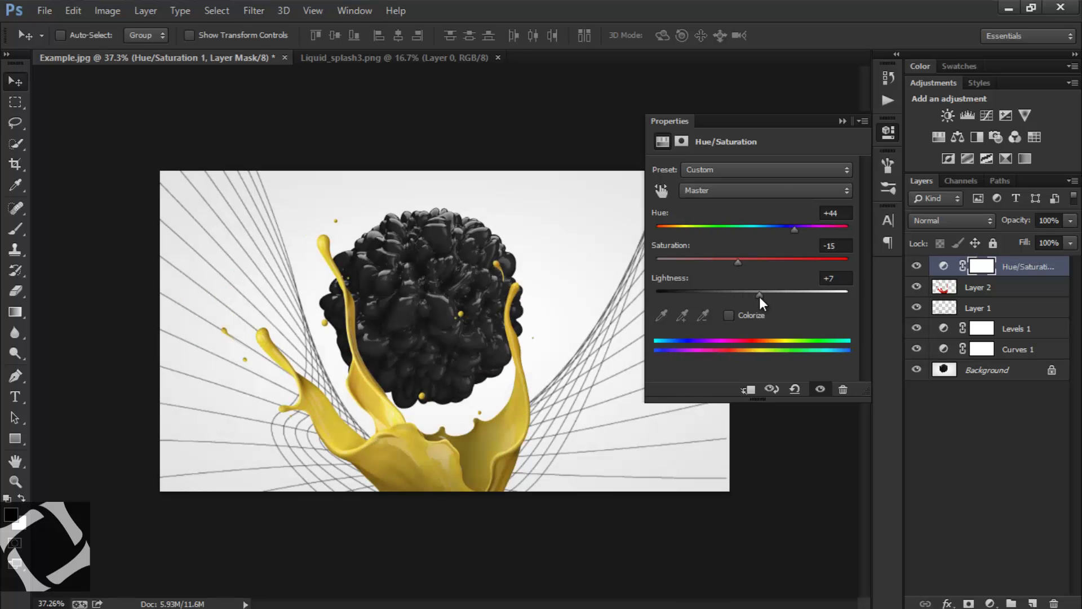
click(748, 389)
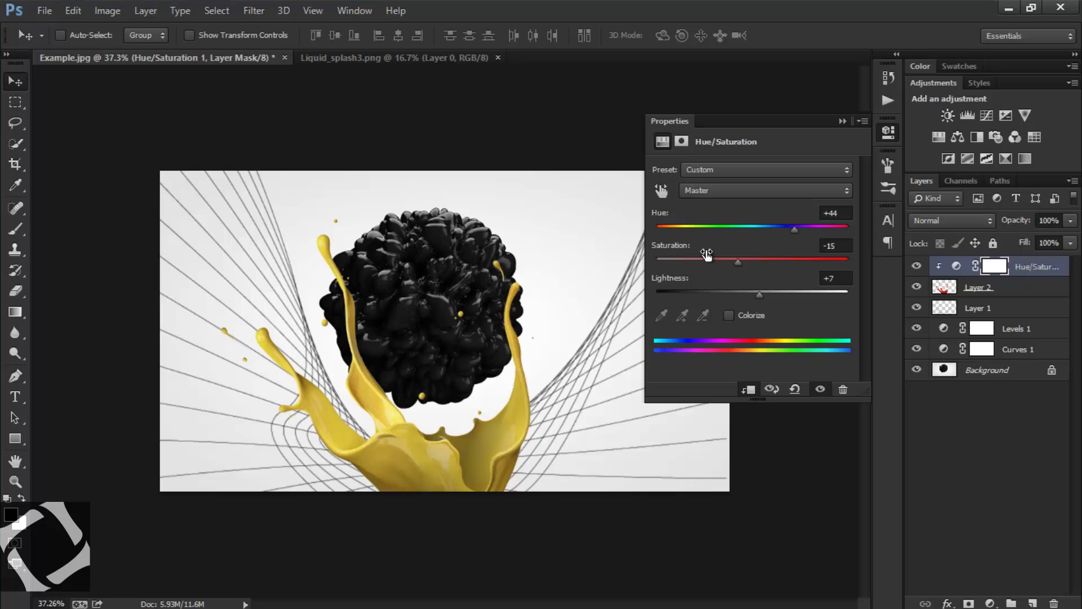
alt+scroll(572, 282, down, 3)
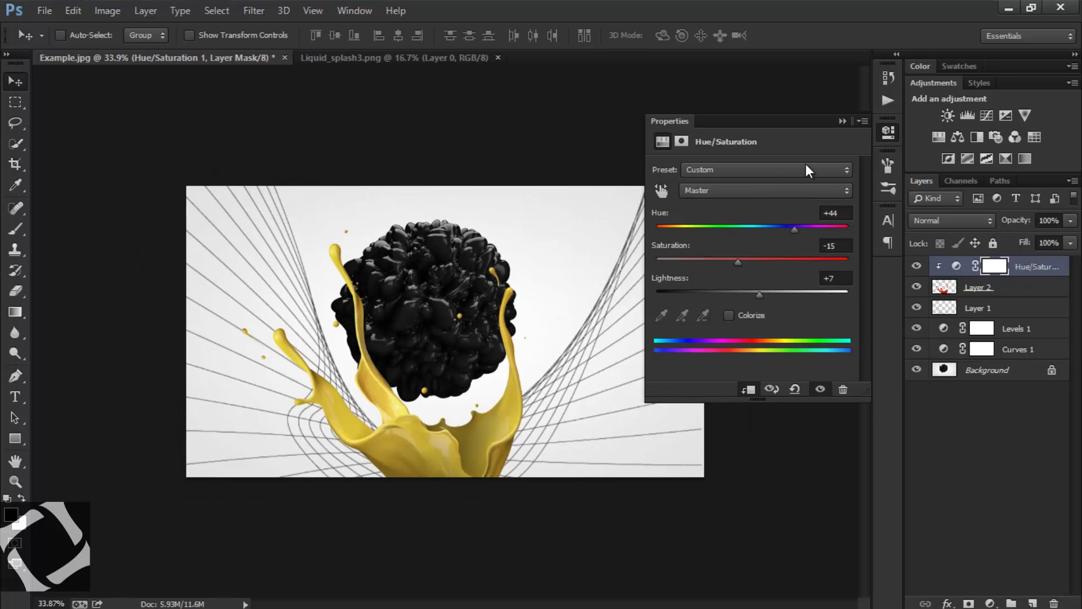
click(843, 121)
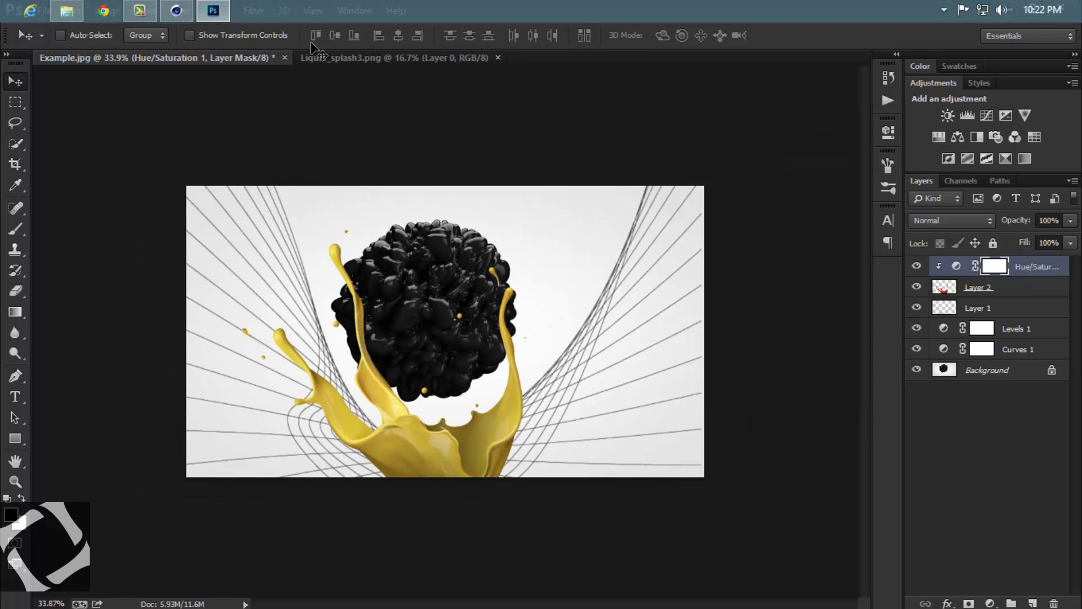
alt+scroll(475, 401, up, 1)
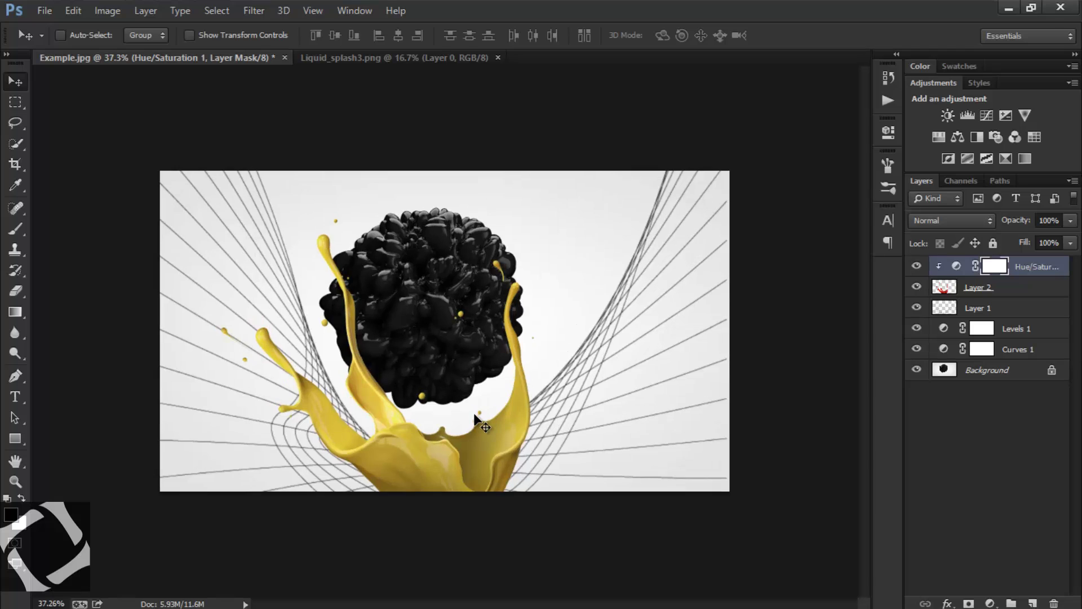
alt+scroll(474, 414, up, 1)
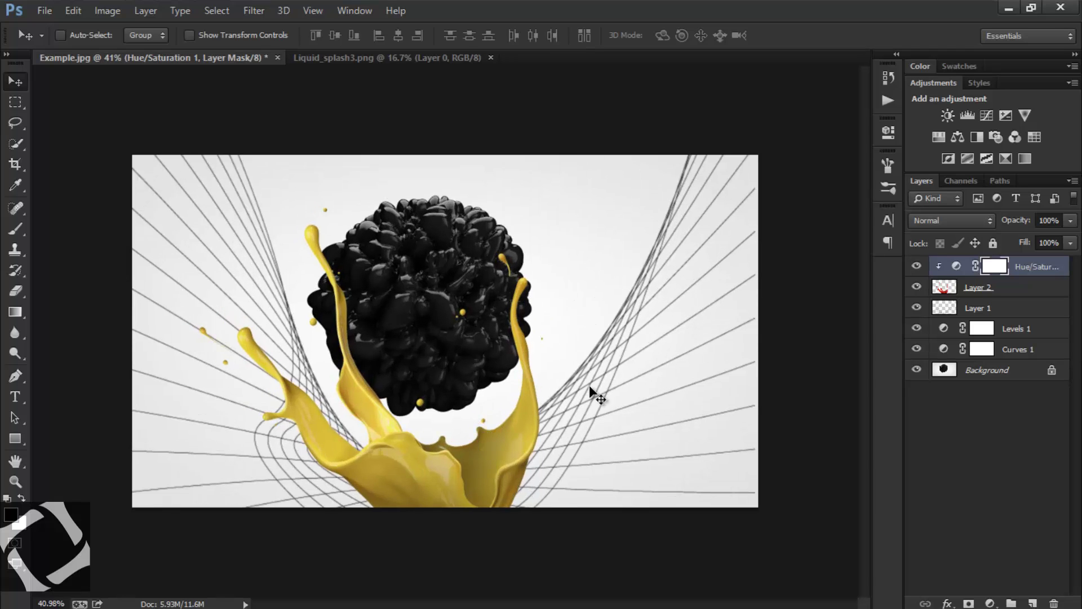